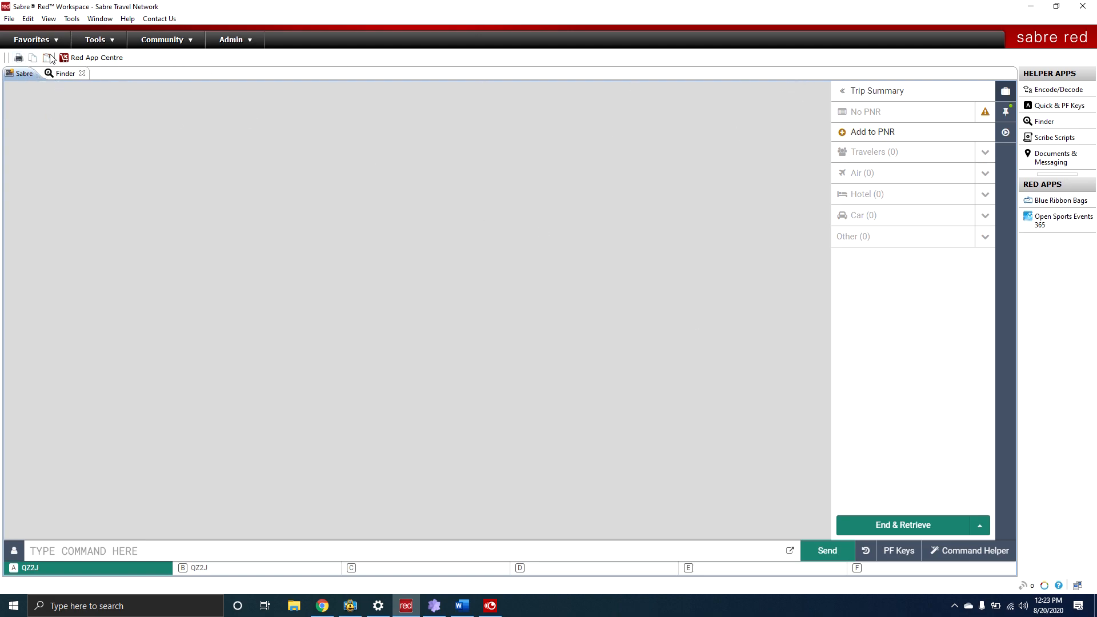
Show the memo area with the PNR notes and start a new Add to PNR item.
click(49, 19)
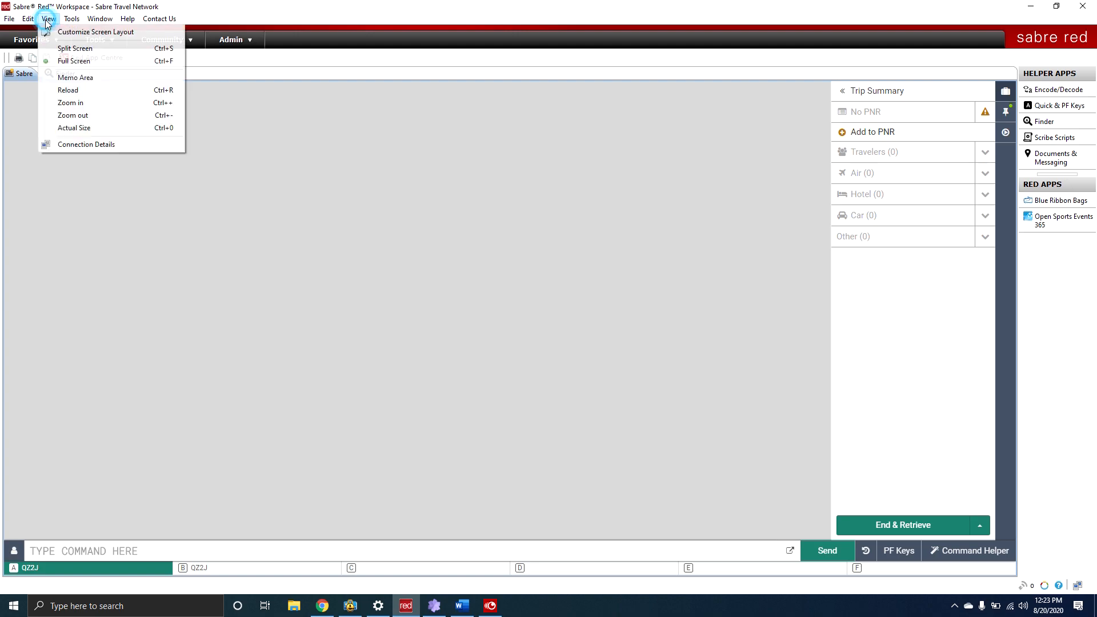
click(61, 78)
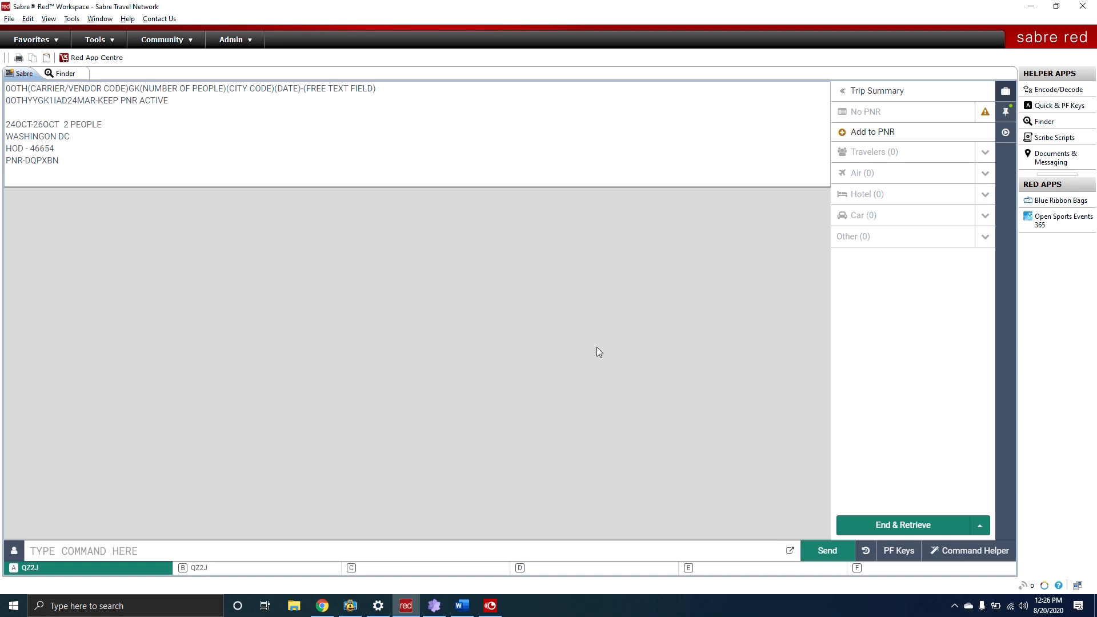
click(844, 132)
Choose to add a traveler and enter the passenger's last and first names.
click(130, 407)
click(207, 375)
key(Tab)
key(Tab)
key(Tab)
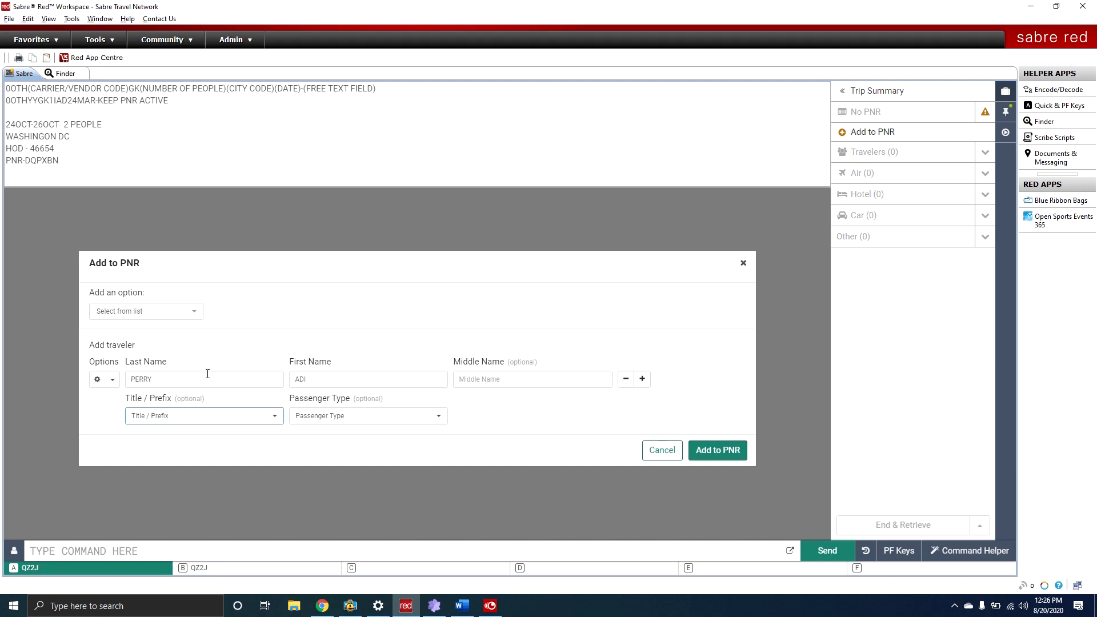
Set title Mr and passenger type Adult, then add the traveler to the PNR.
click(194, 418)
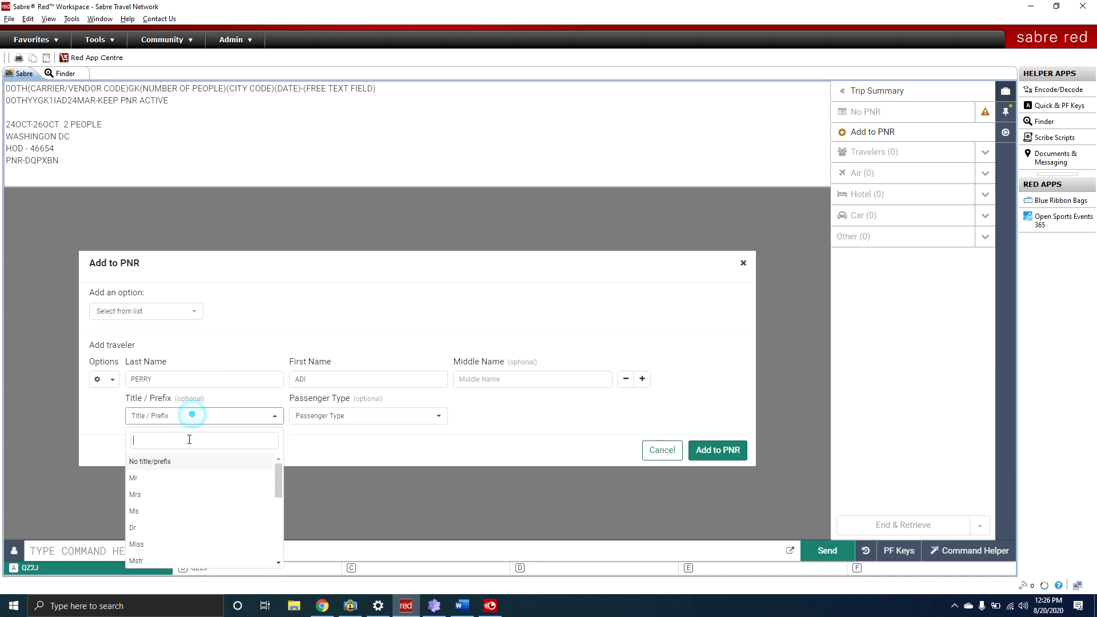
click(180, 477)
click(309, 447)
click(326, 418)
click(329, 461)
click(522, 421)
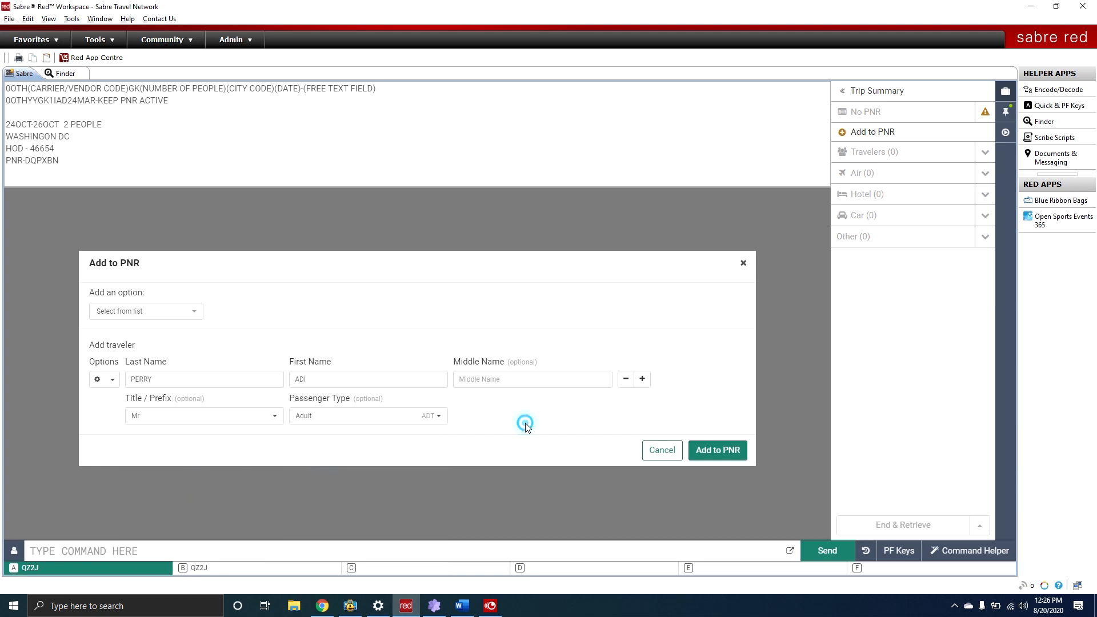
click(718, 449)
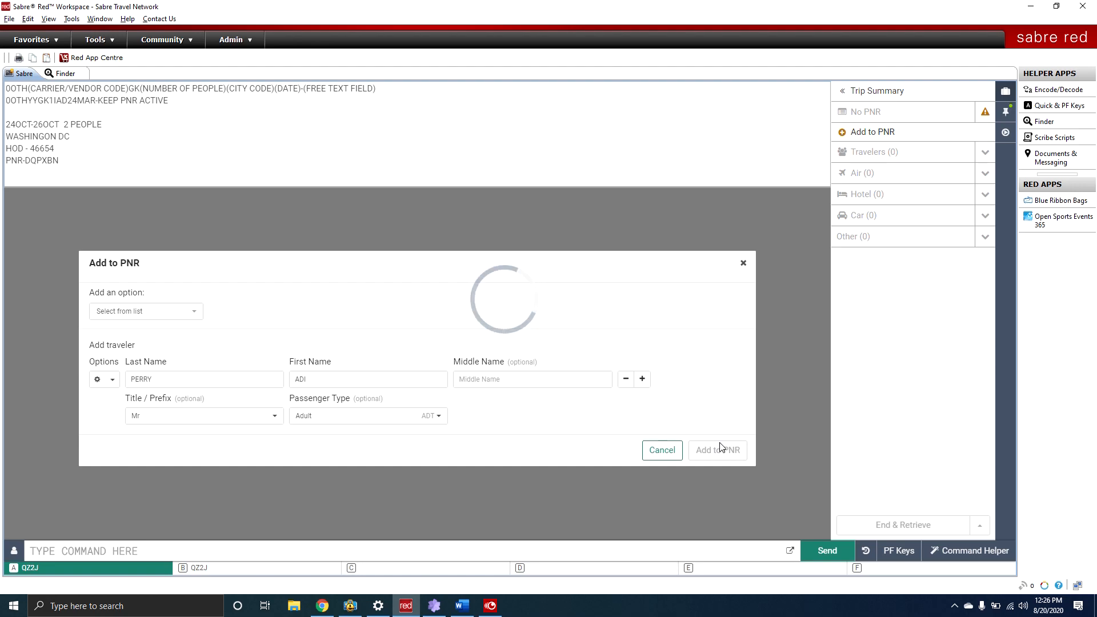
click(513, 404)
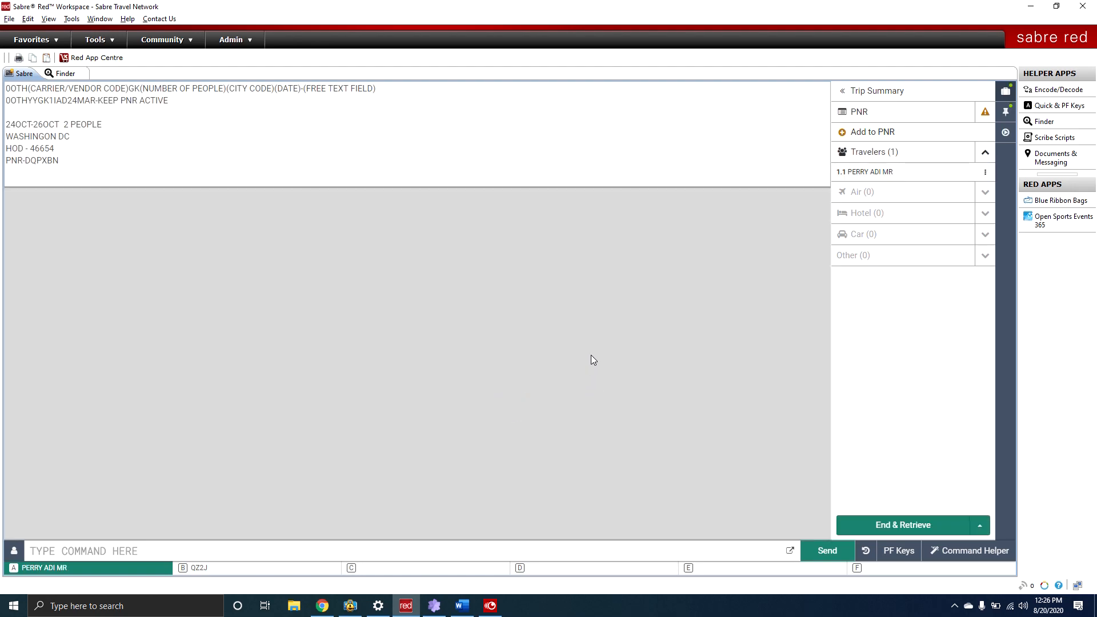
click(847, 111)
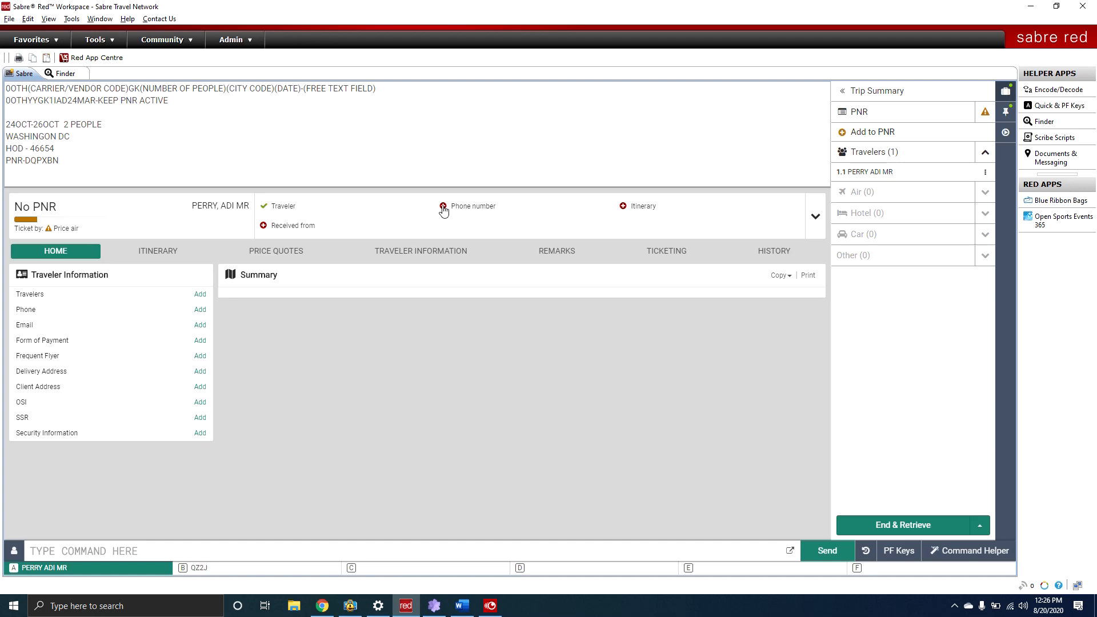
Copy the agency profile from Profiles into the PNR and refresh the PNR display.
click(1008, 112)
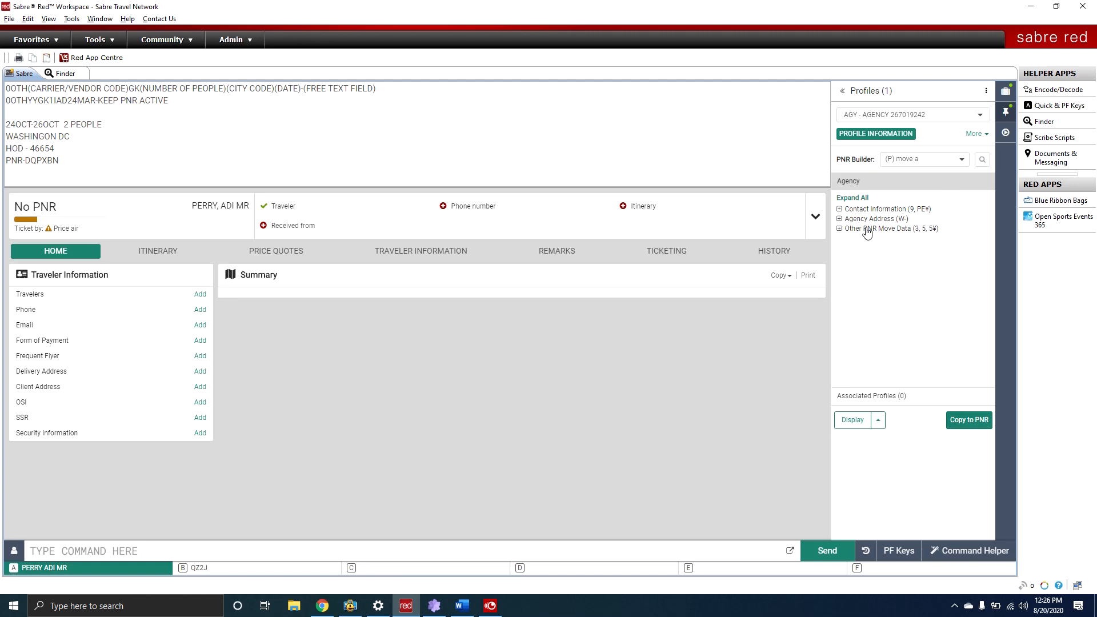
click(974, 423)
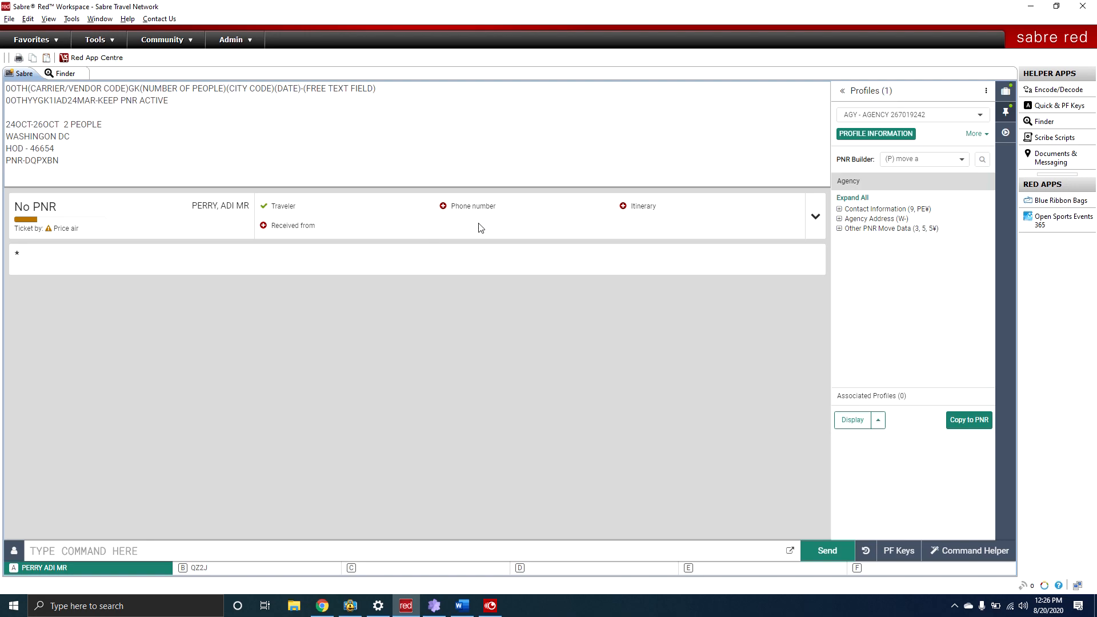
click(1006, 89)
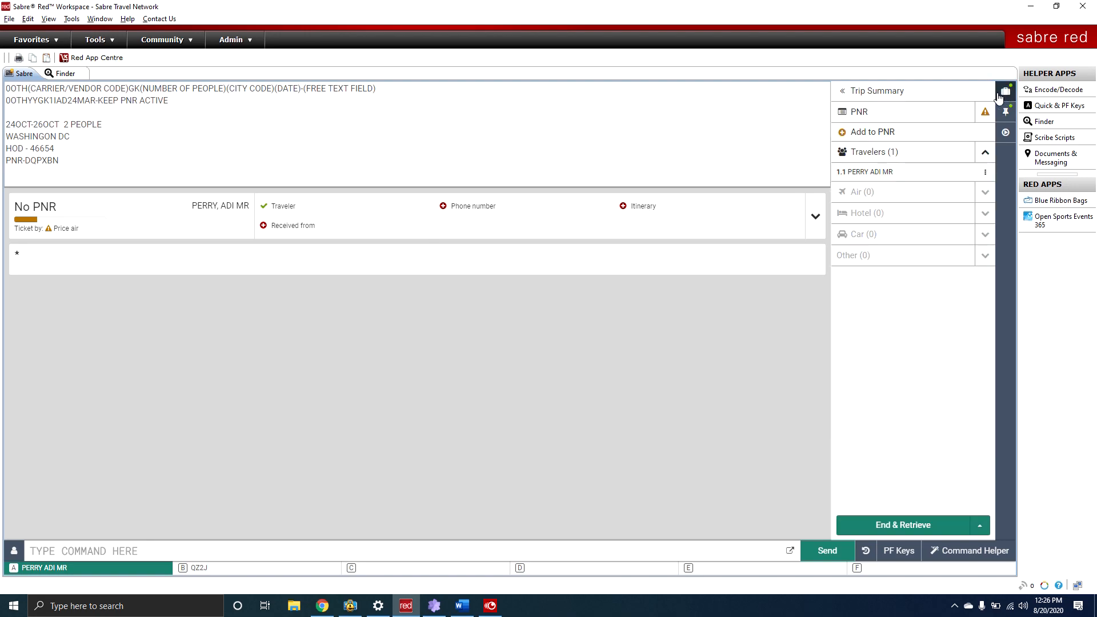
click(855, 117)
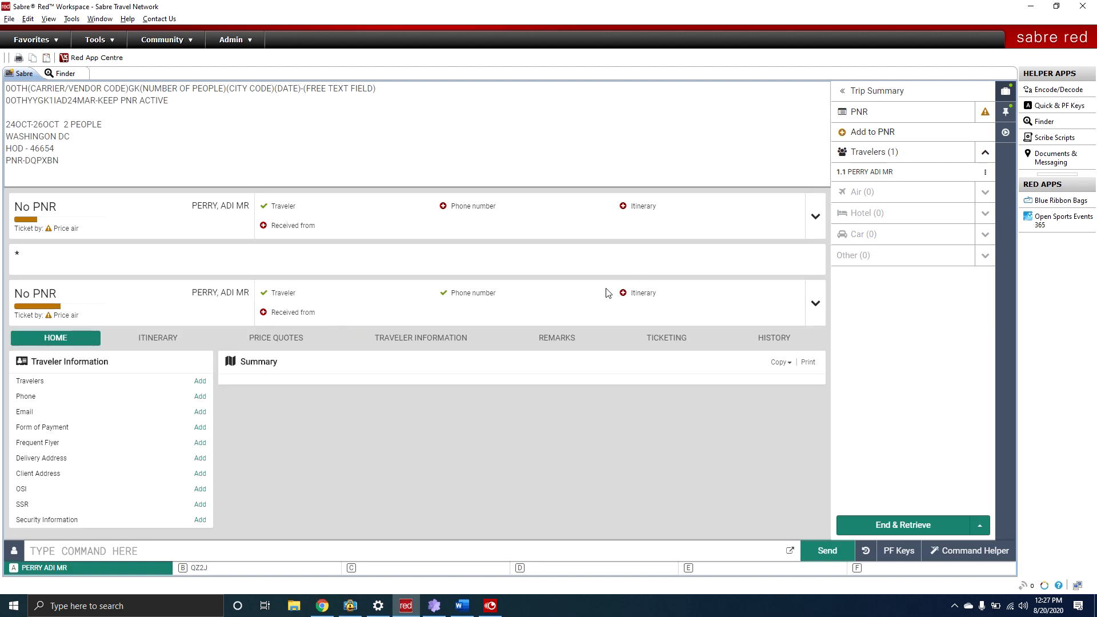
Dismiss the Itinerary Options popup and select the 0OTHYYGK1IAD24MAR-KEEP PNR ACTIVE memo line.
click(624, 294)
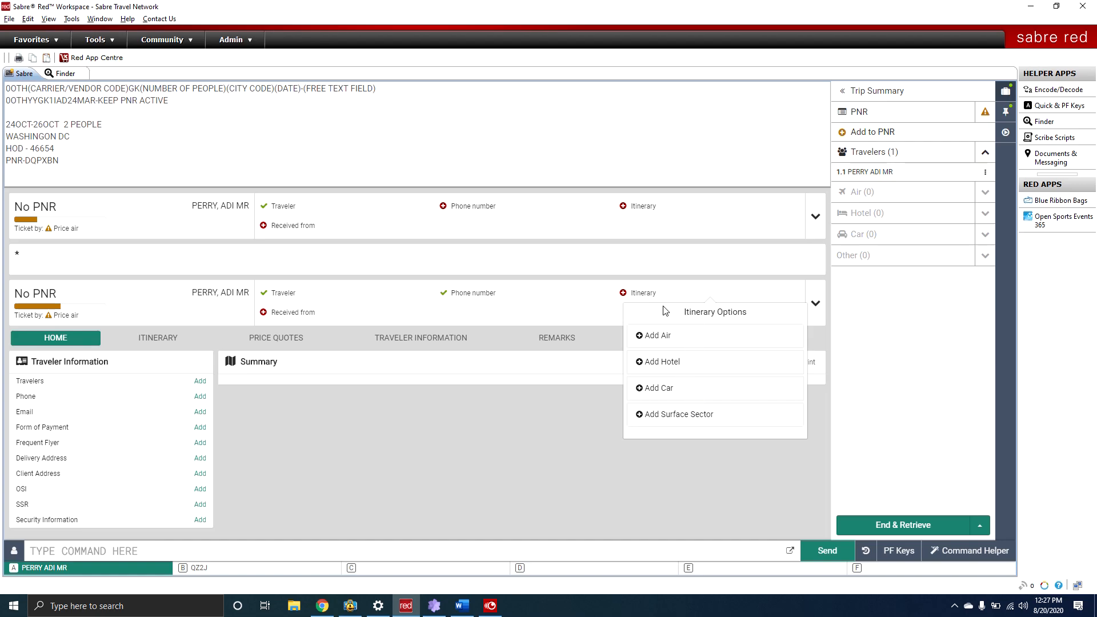
click(714, 296)
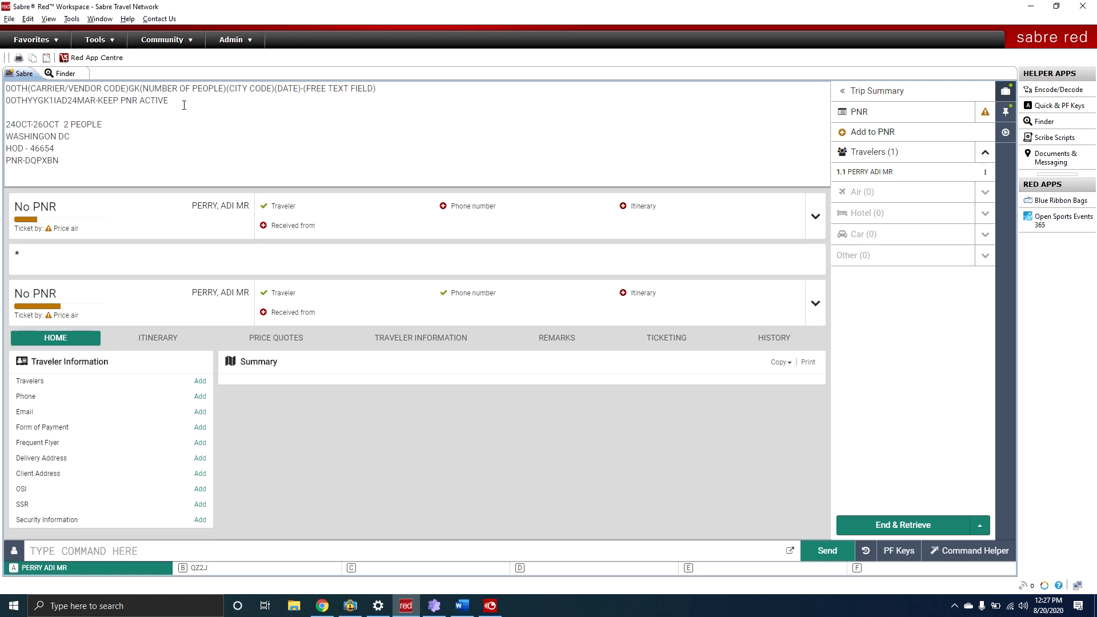
drag(182, 101, 2, 106)
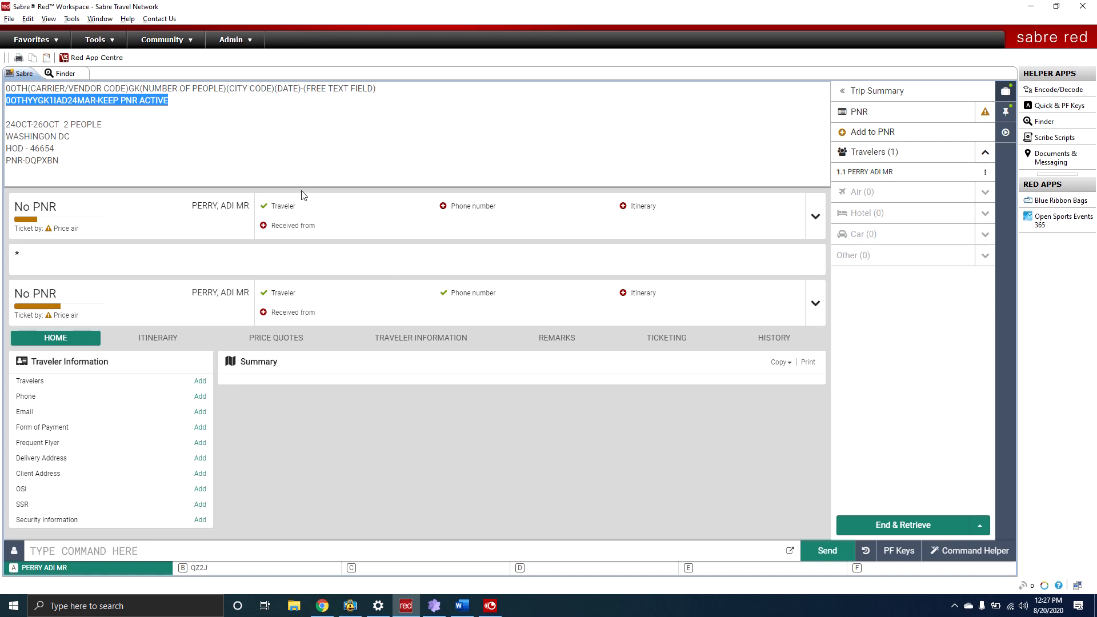
Paste the KEEP PNR ACTIVE memo line as a command to create the IAD 24 Mar GK segment.
click(142, 123)
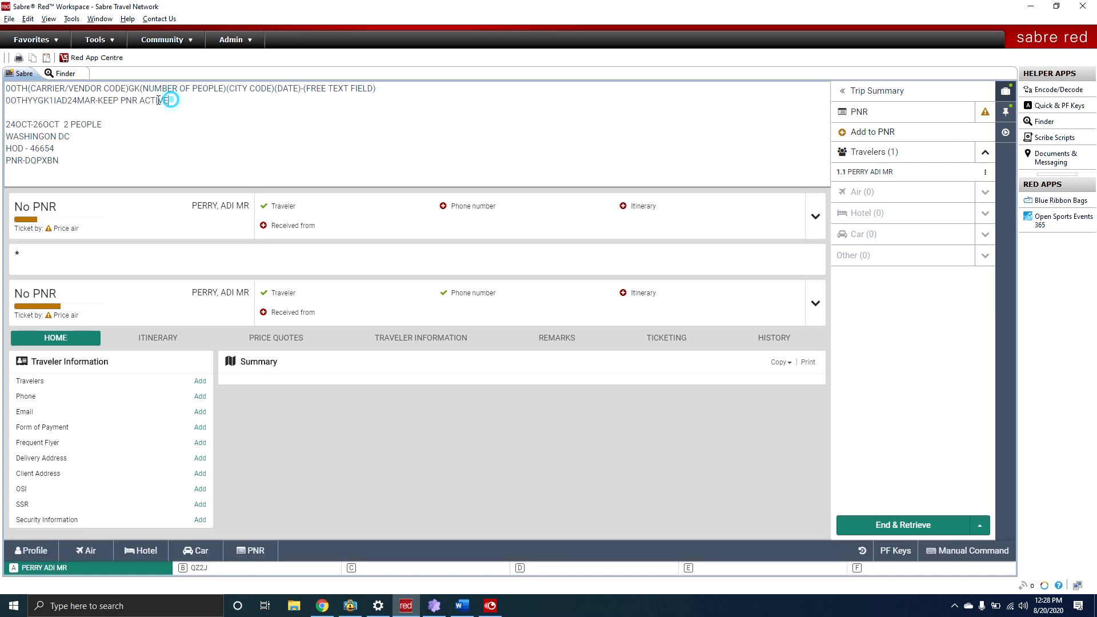
drag(169, 101, 6, 101)
key(ctrl+c)
click(85, 139)
click(956, 552)
click(69, 547)
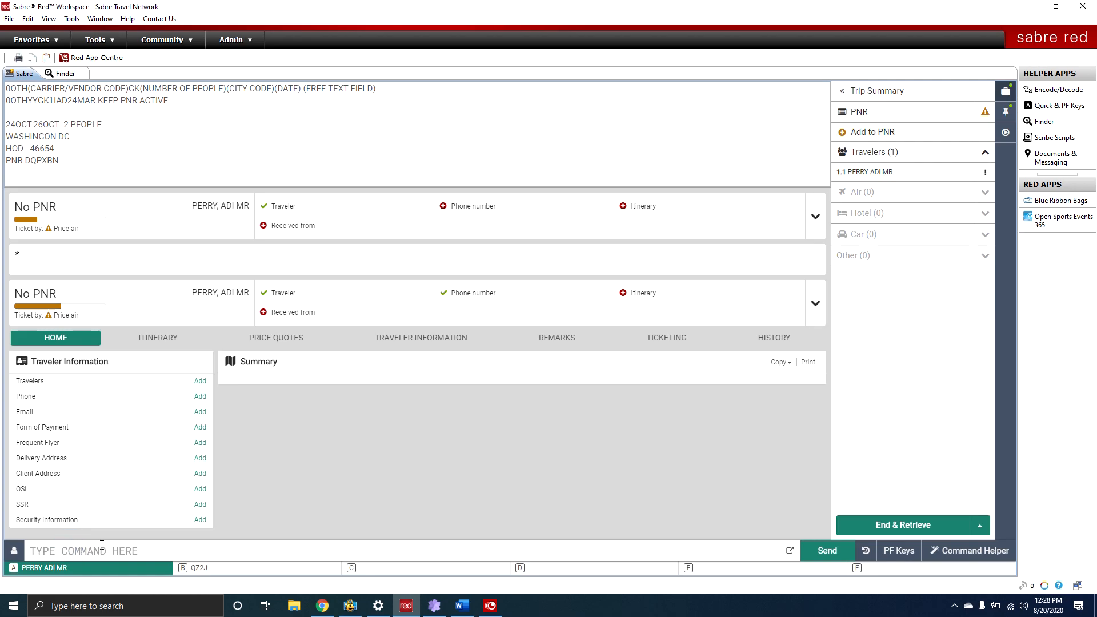
key(ctrl+v)
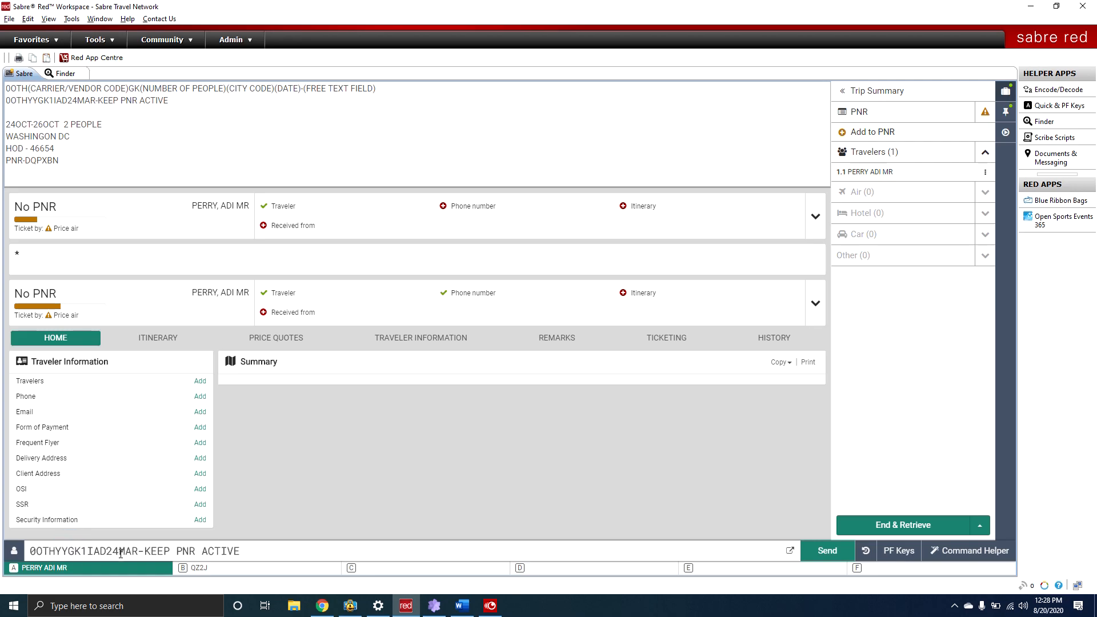
key(Return)
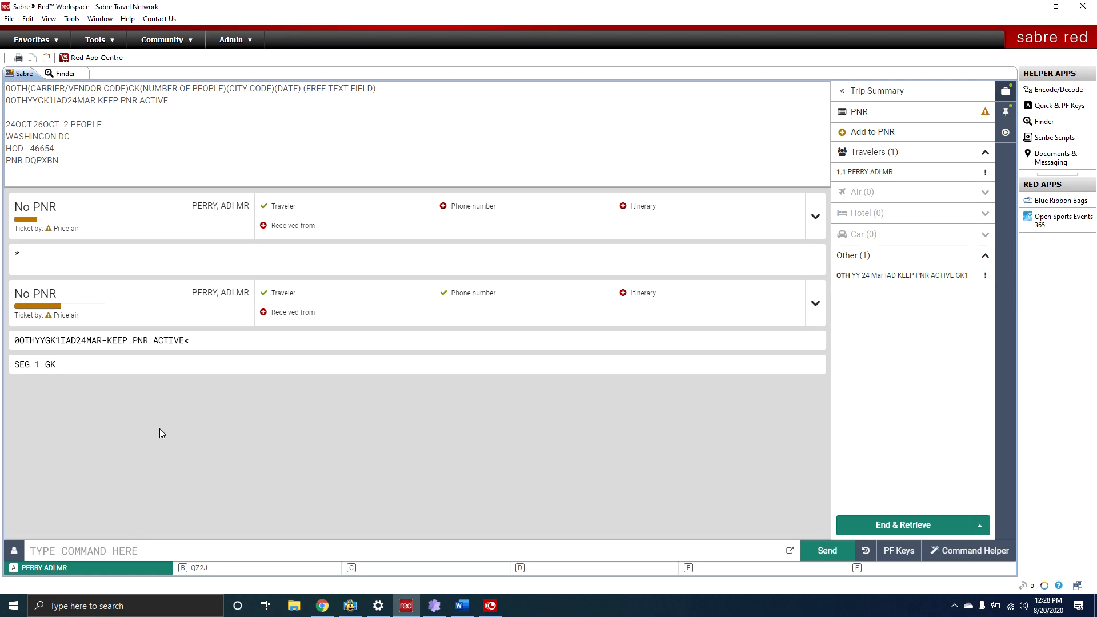
click(860, 112)
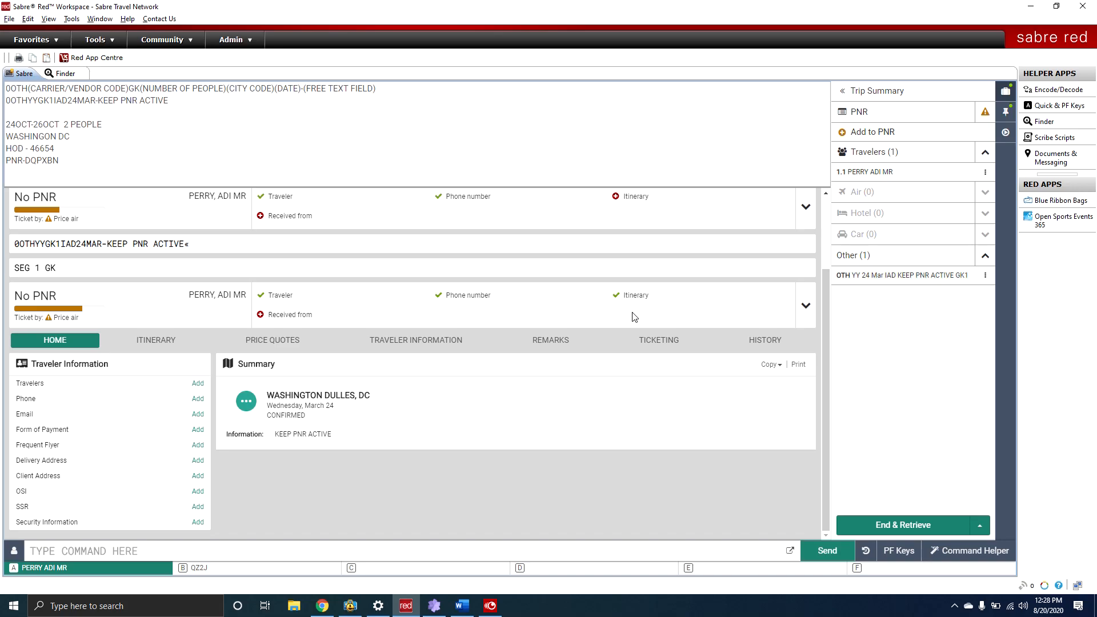
Add Agent as the received-from entry to the PNR and close the confirmation.
click(259, 315)
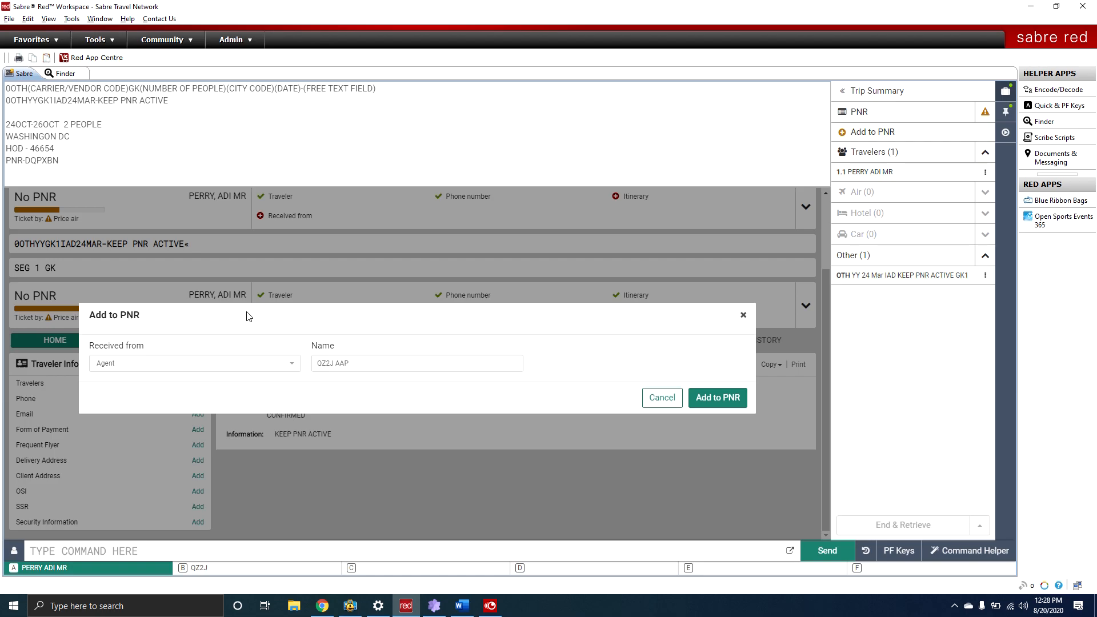
click(209, 363)
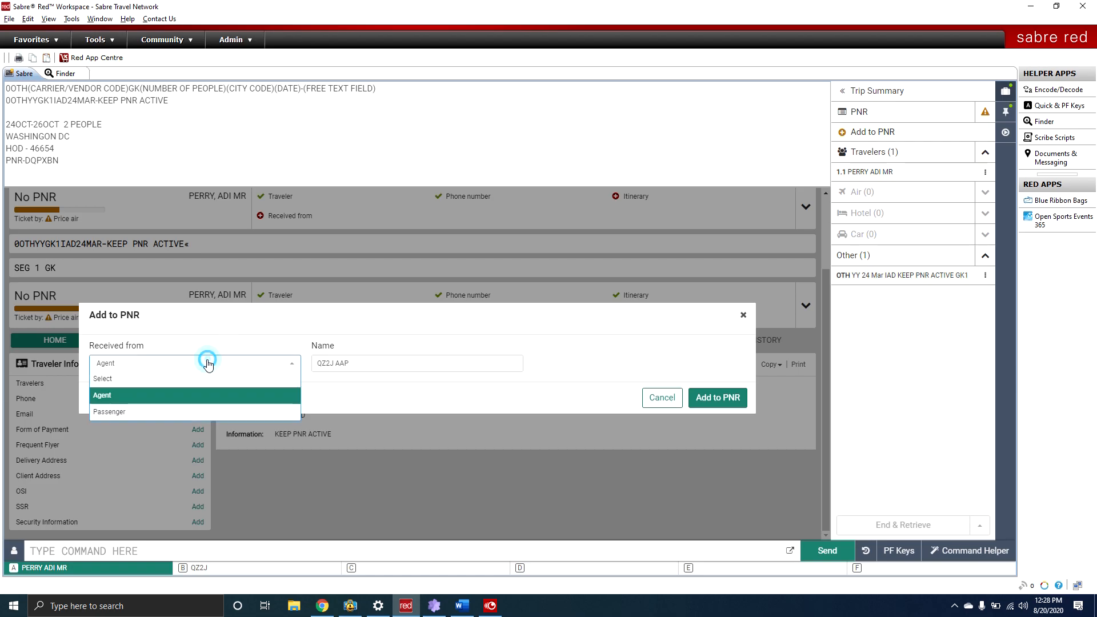
click(181, 394)
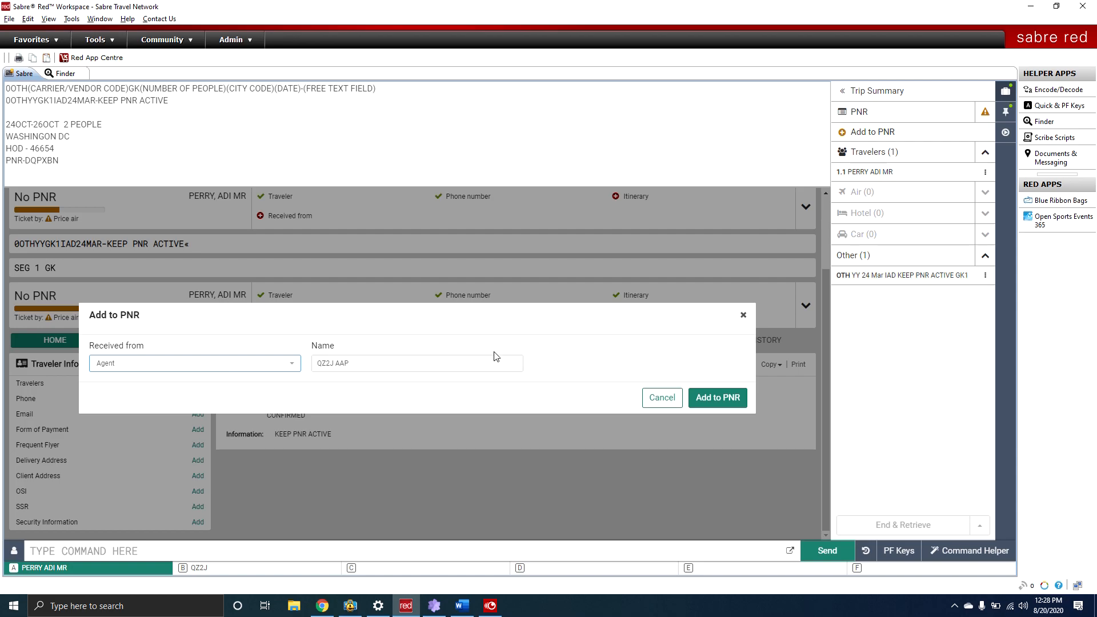
click(718, 398)
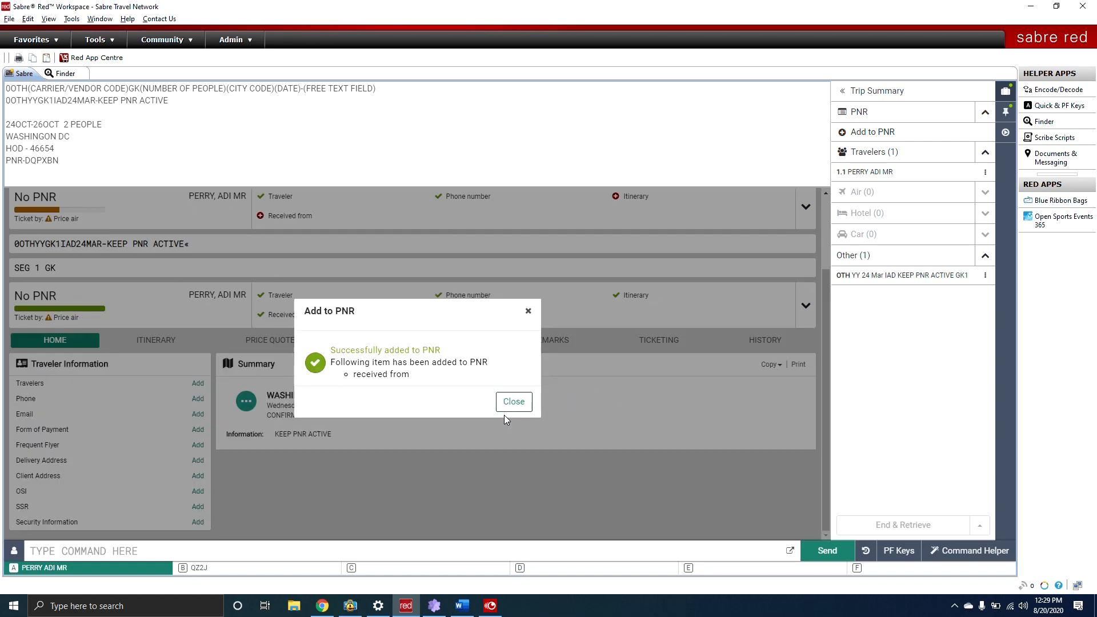
click(506, 408)
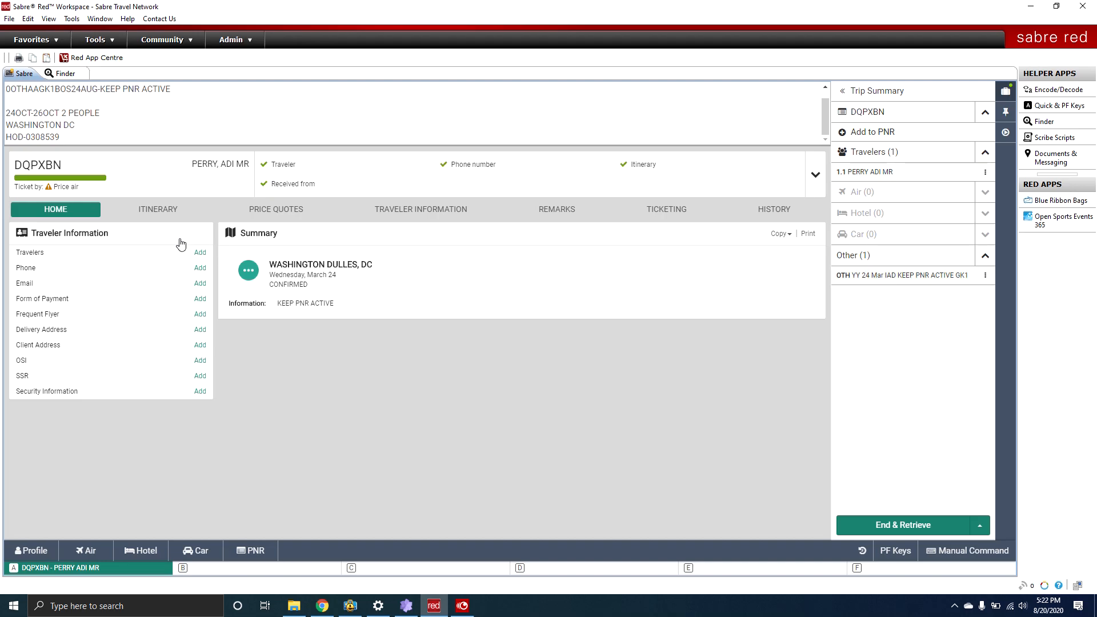
Start adding a hotel and search by property number 0308539.
click(152, 215)
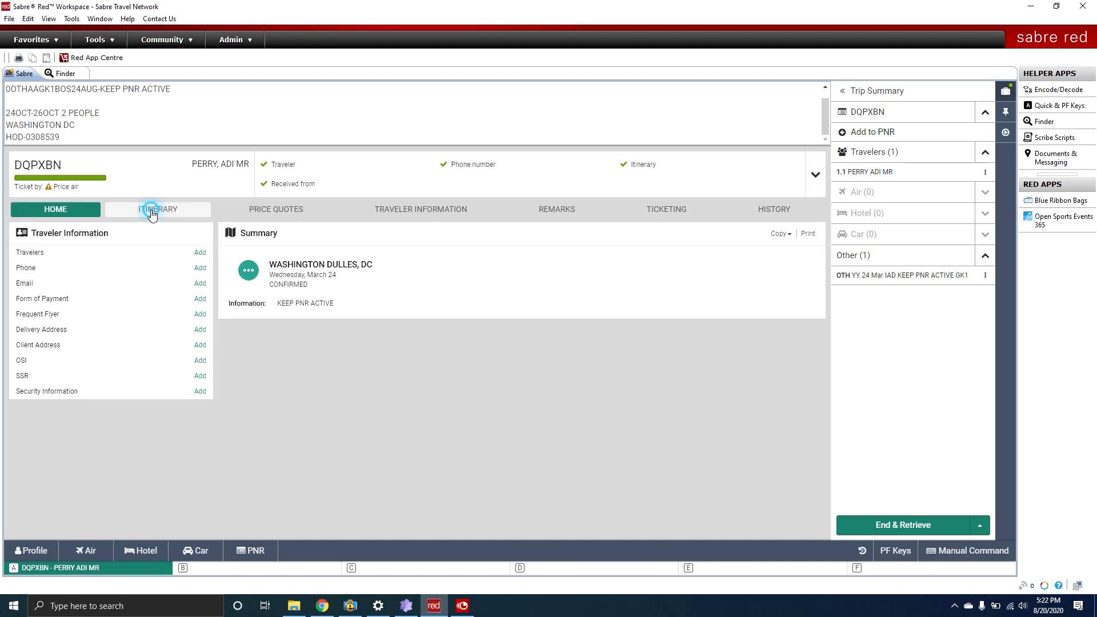
click(811, 240)
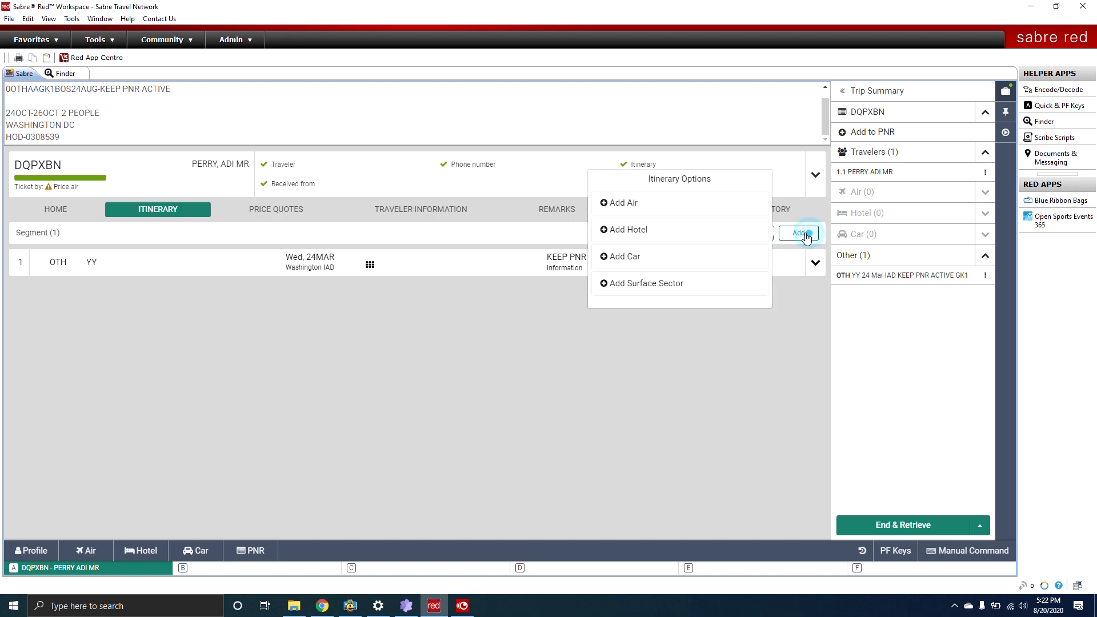
click(637, 229)
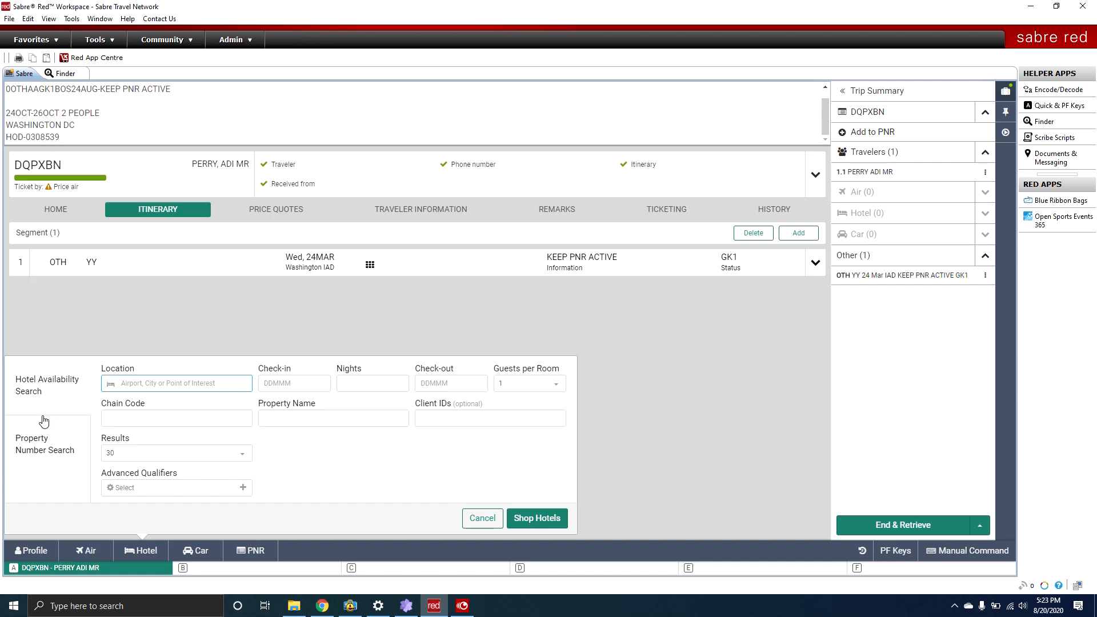
click(42, 455)
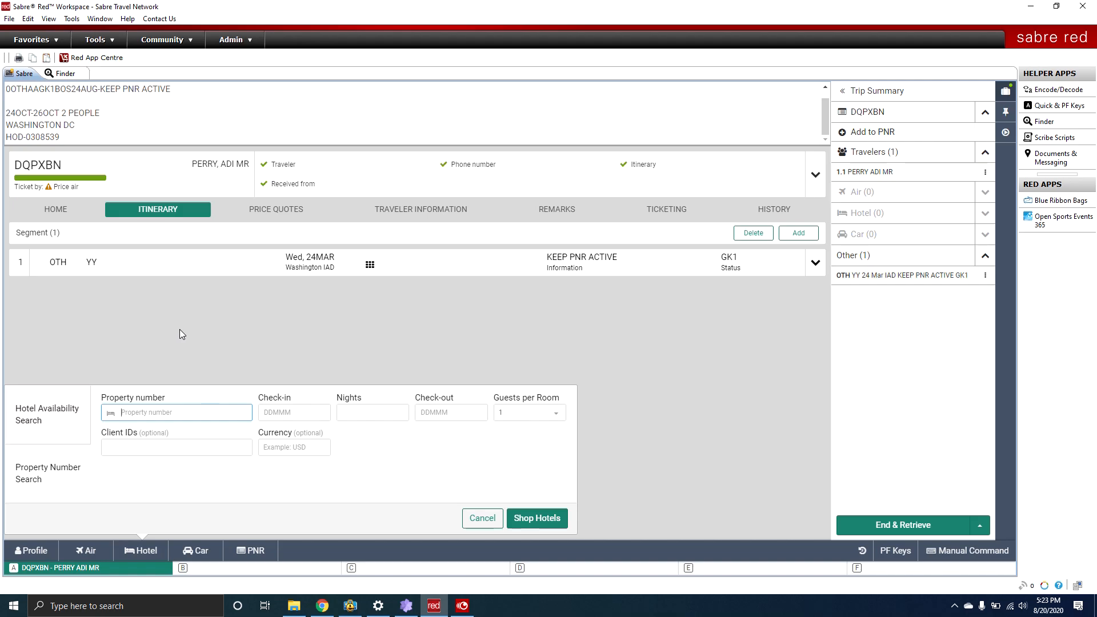
drag(28, 138, 56, 138)
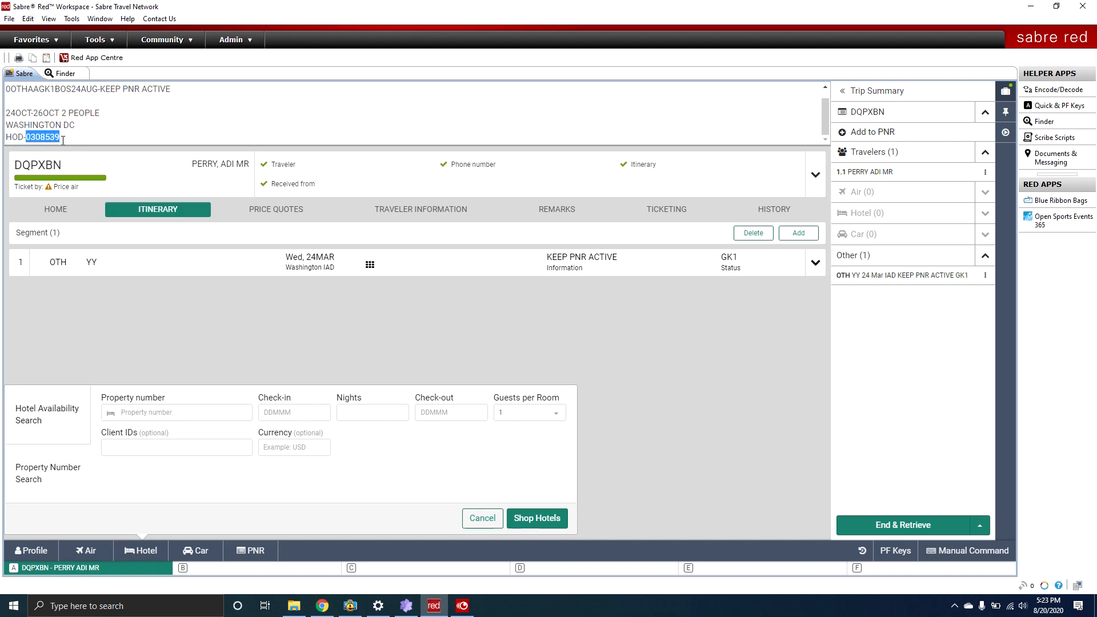
key(ctrl+c)
click(150, 417)
key(ctrl+v)
Set check-in to 24 Oct 2020 for two nights and shop the hotel's room rates.
click(281, 417)
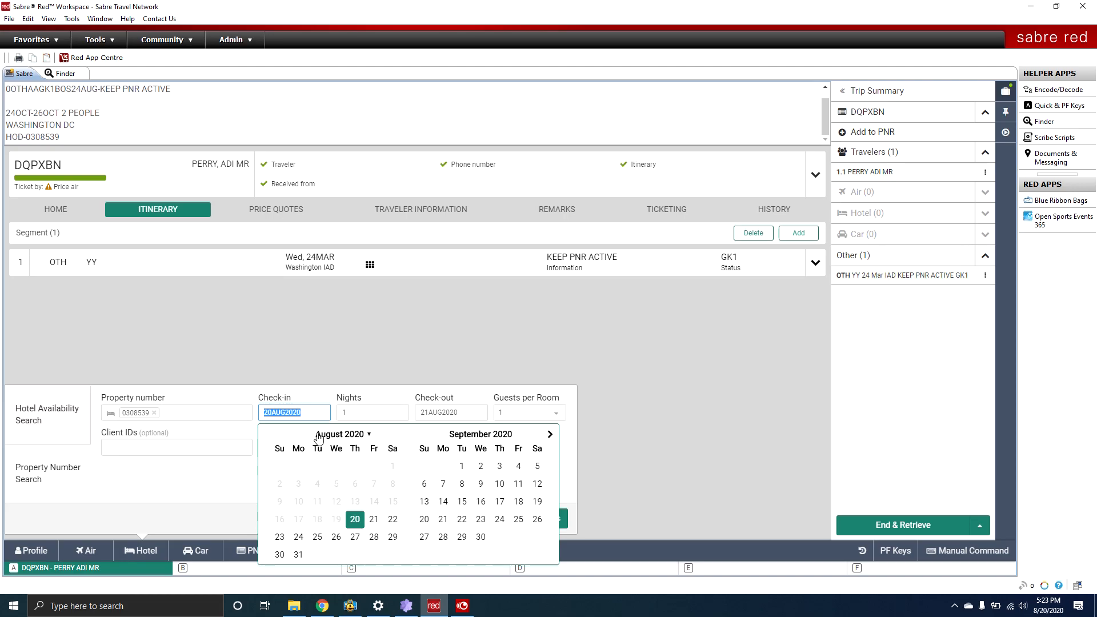
click(549, 435)
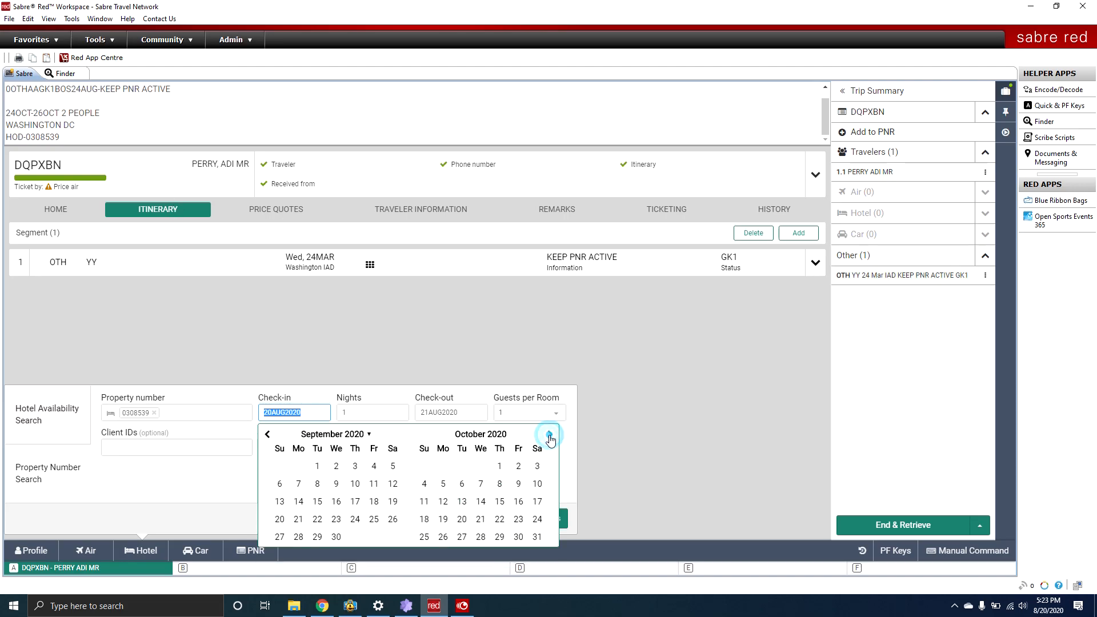
click(537, 519)
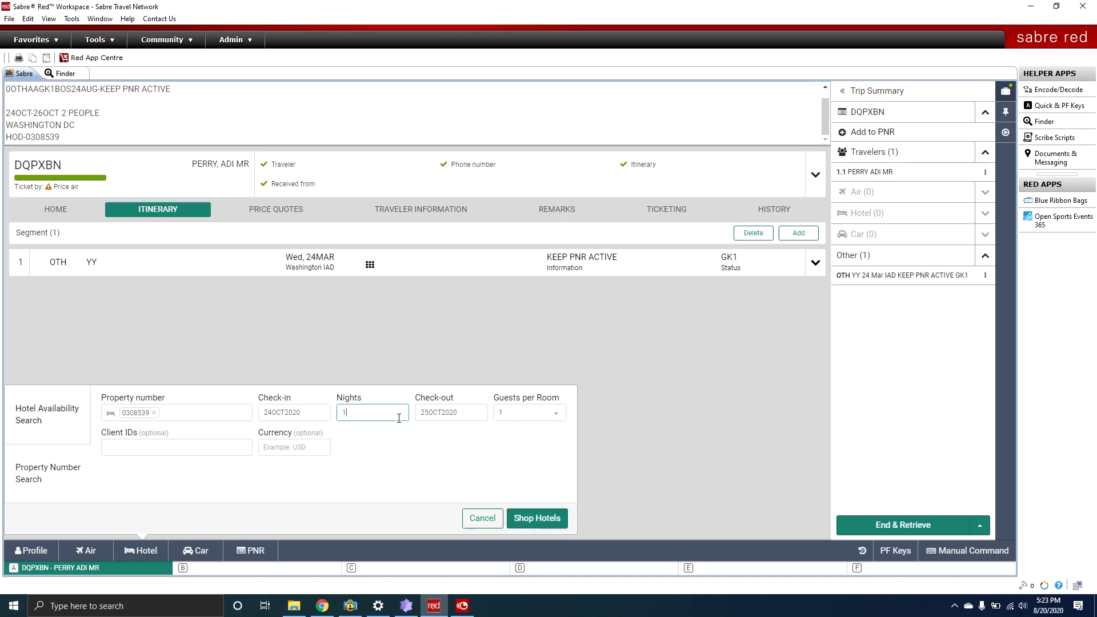
click(536, 517)
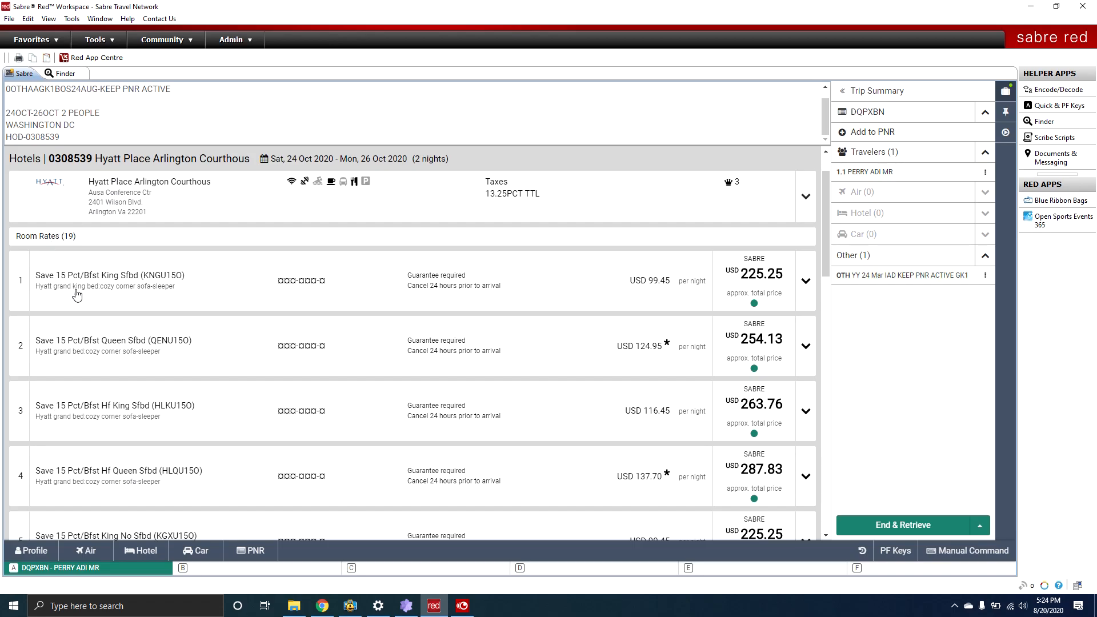
scroll(112, 287, down, 10)
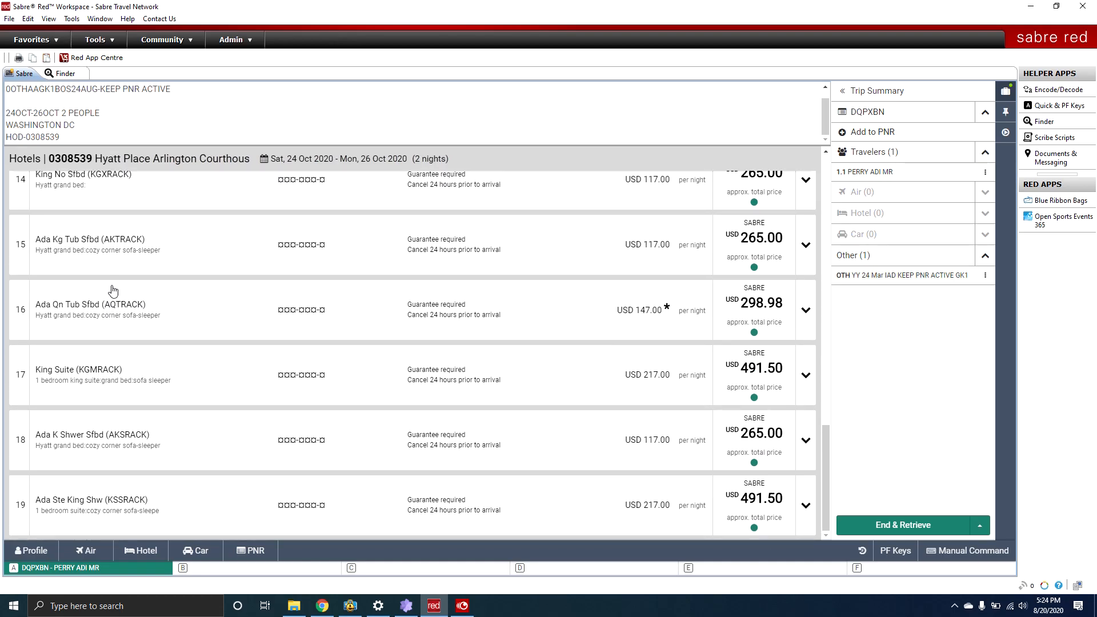
scroll(114, 294, up, 7)
scroll(114, 294, up, 6)
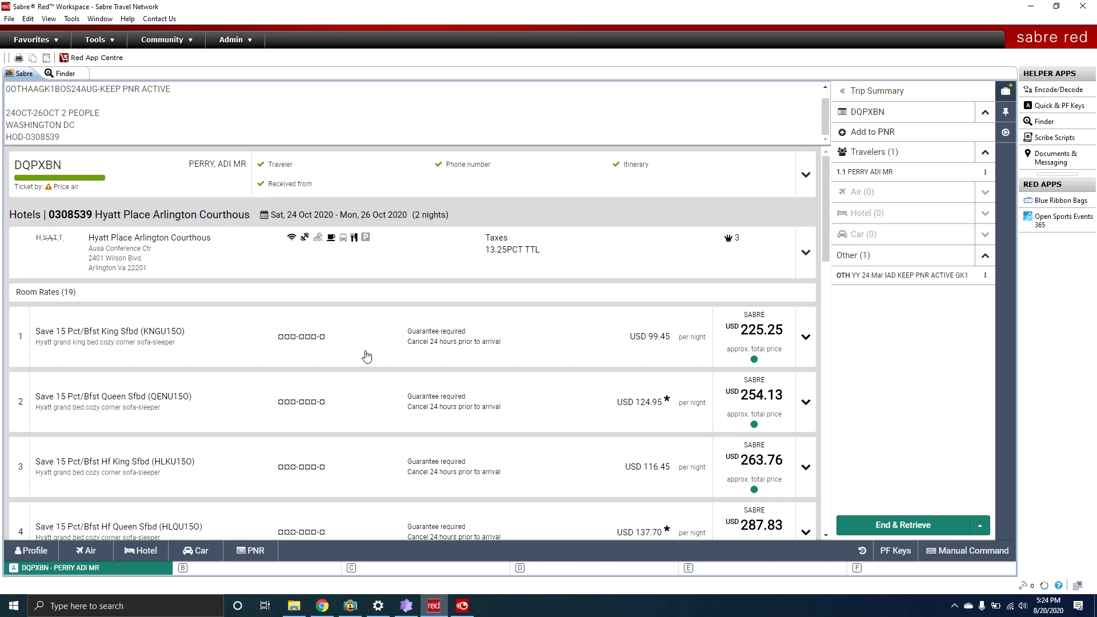
Expand rate 1, Save 15 Pct/Bfst King at USD 225.25, and book it.
click(806, 339)
scroll(657, 348, down, 2)
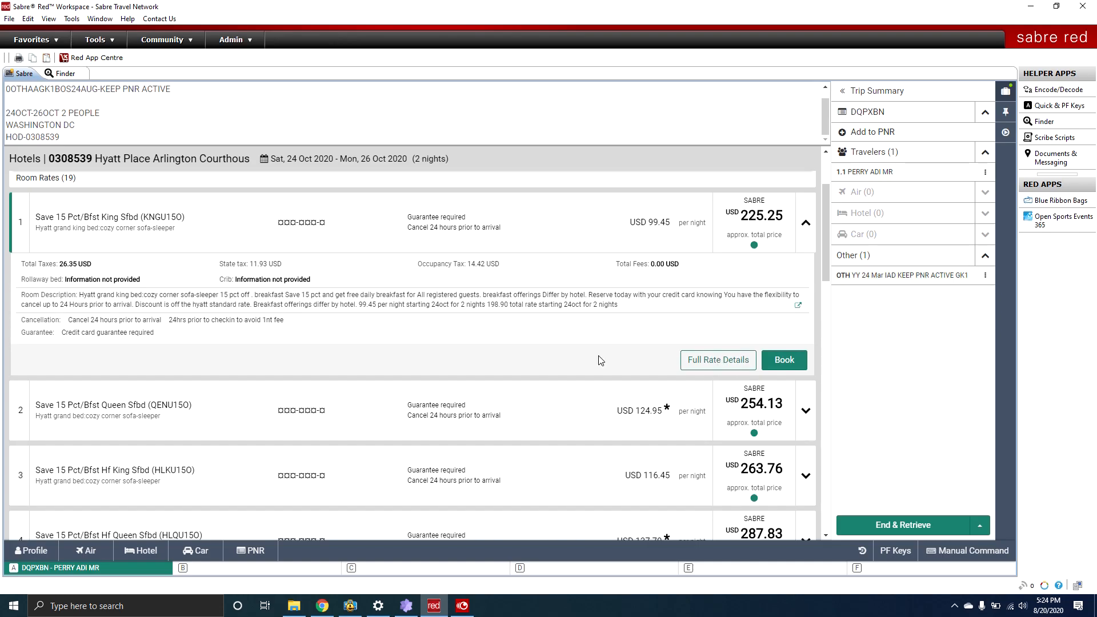
click(778, 360)
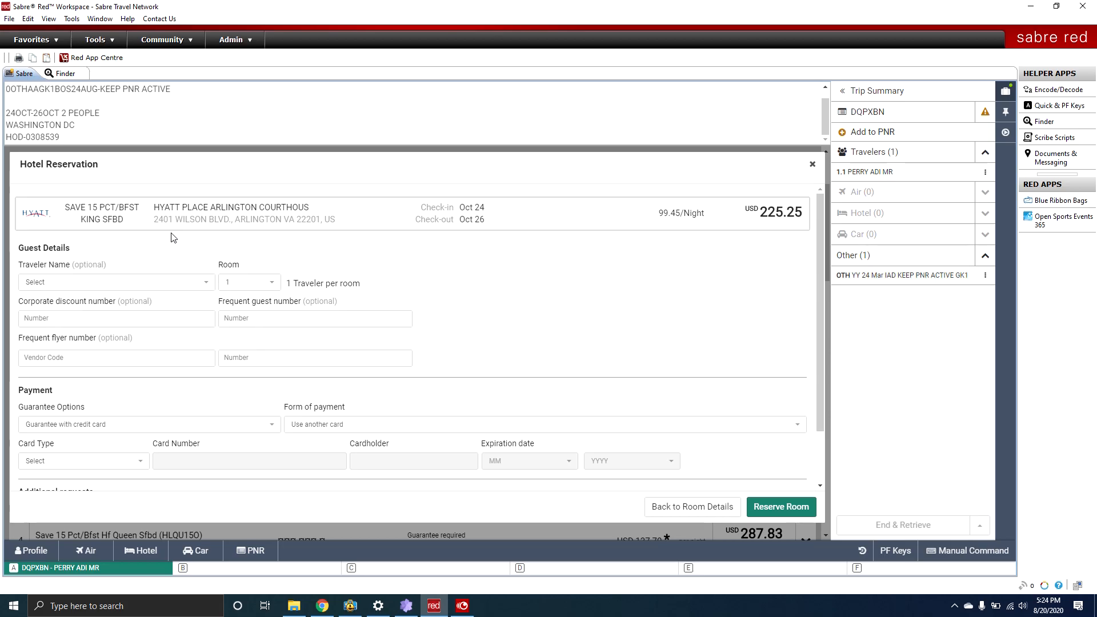
Assign the room to the booking's traveler and choose VI - VISA as the card type.
scroll(173, 237, down, 1)
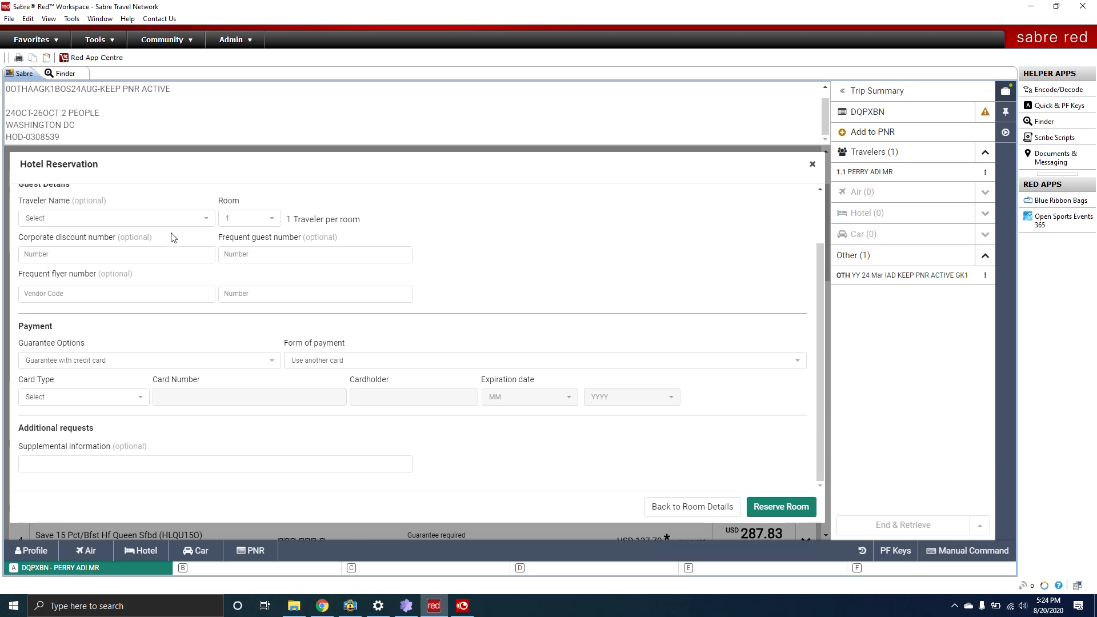
click(59, 220)
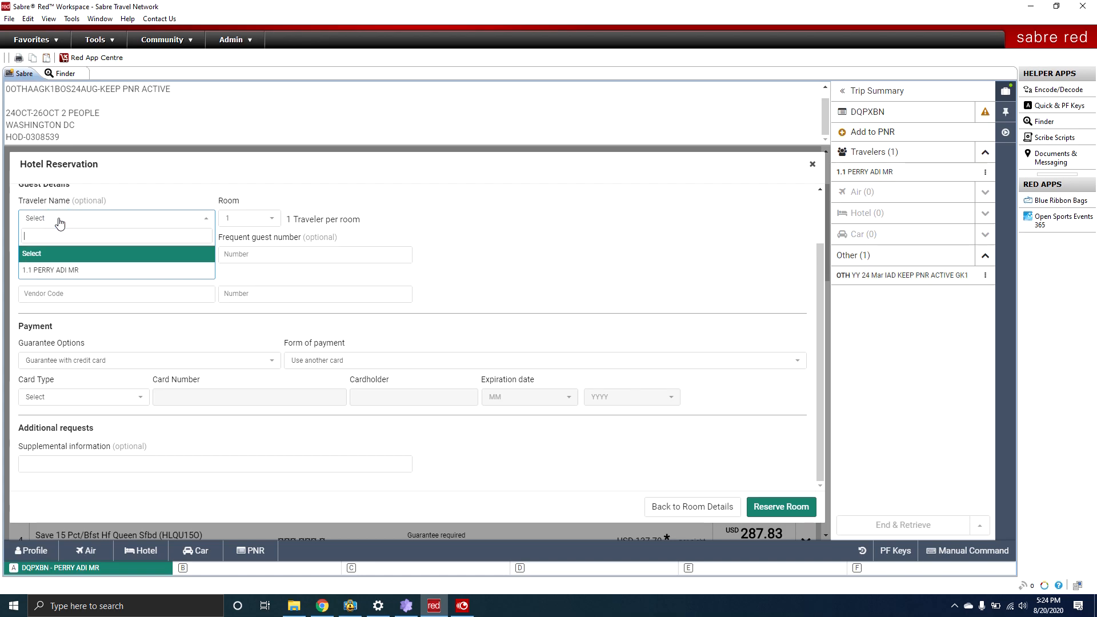
click(62, 270)
click(60, 219)
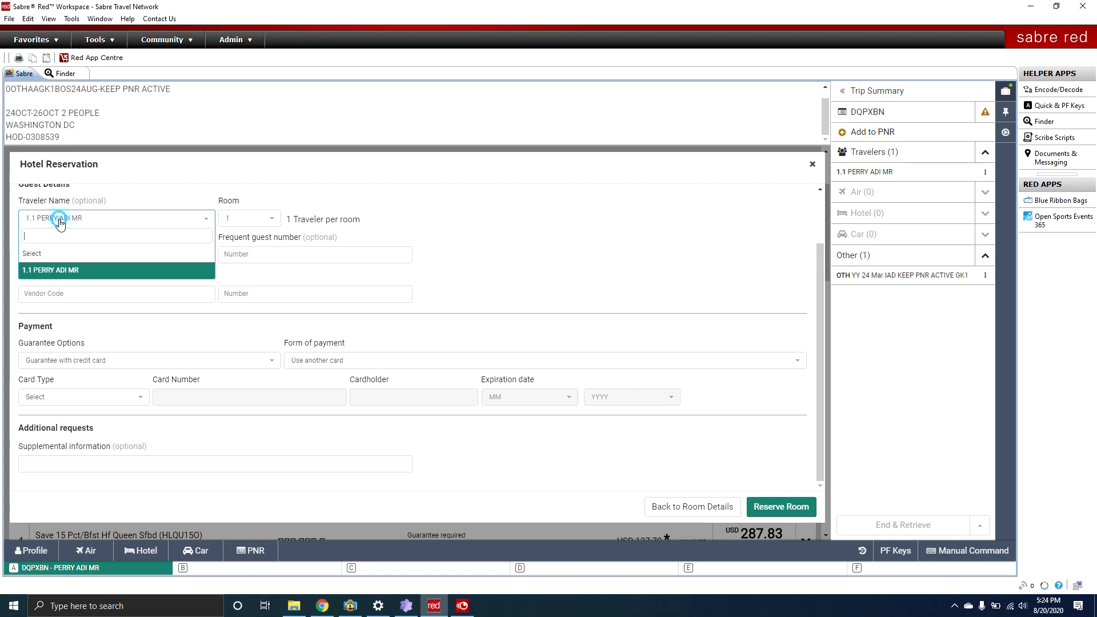
click(63, 270)
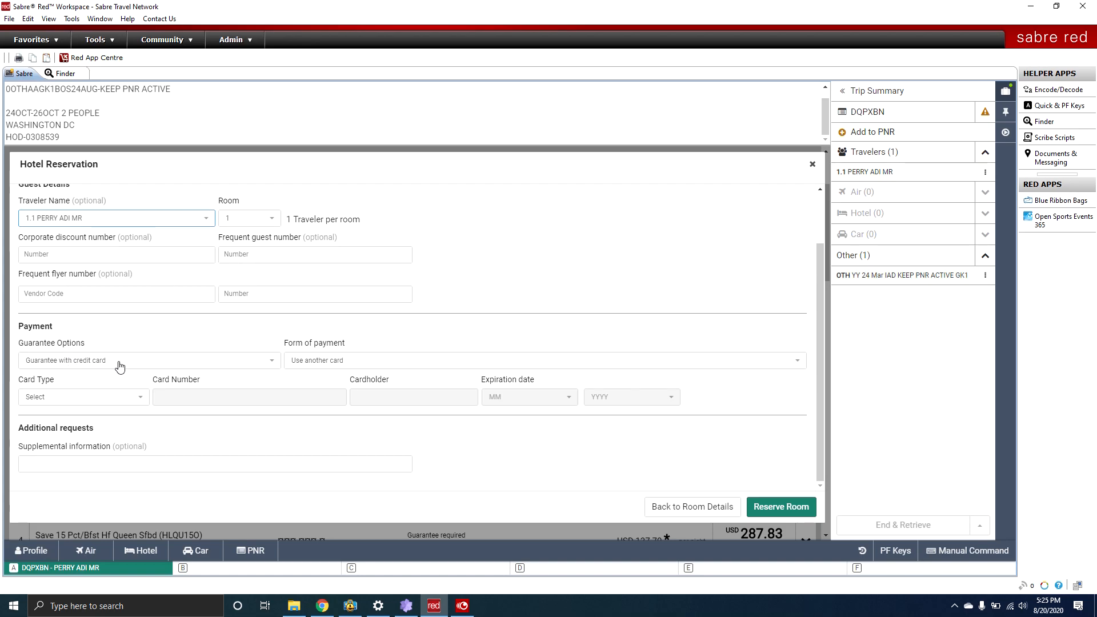
click(72, 396)
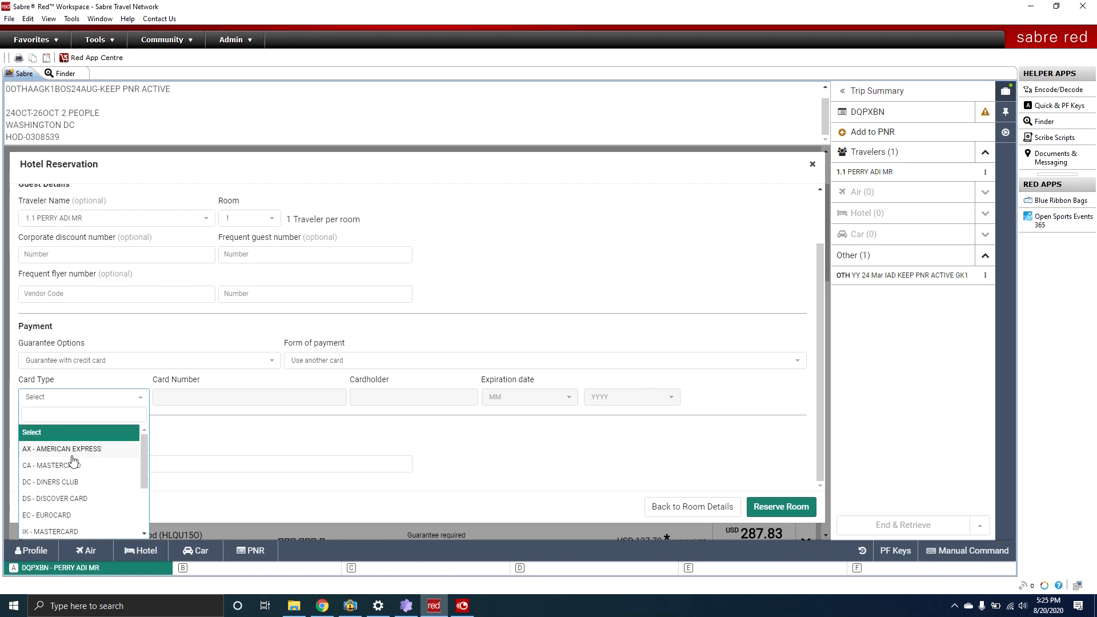
scroll(74, 463, down, 3)
click(62, 515)
Enter the card number, cardholder's name and an August 2027 expiration date.
click(186, 400)
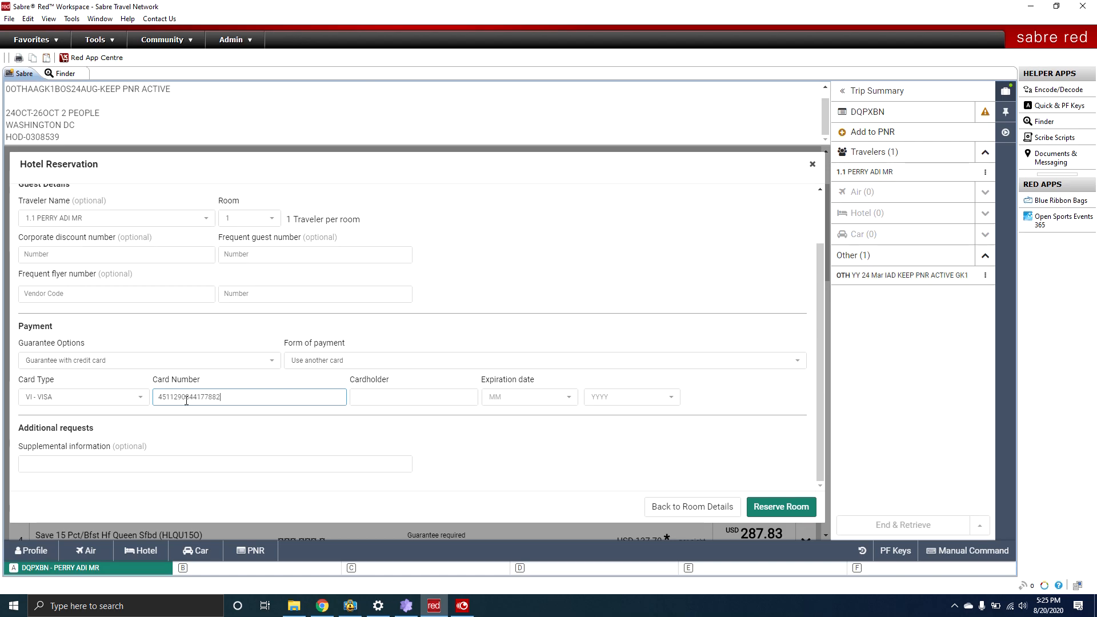
click(403, 400)
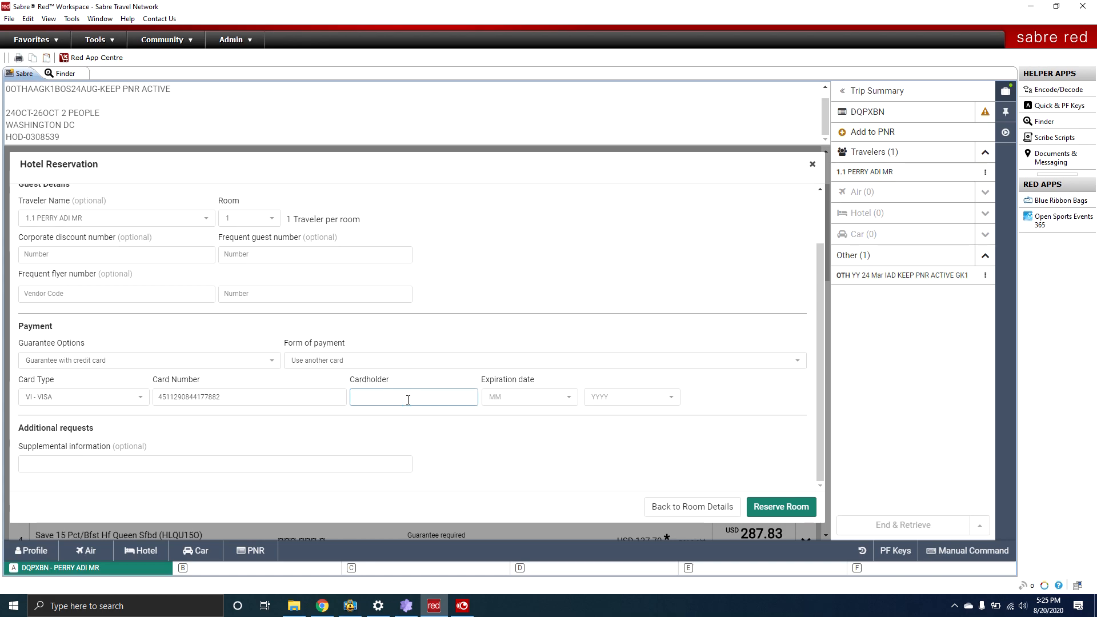
key(Tab)
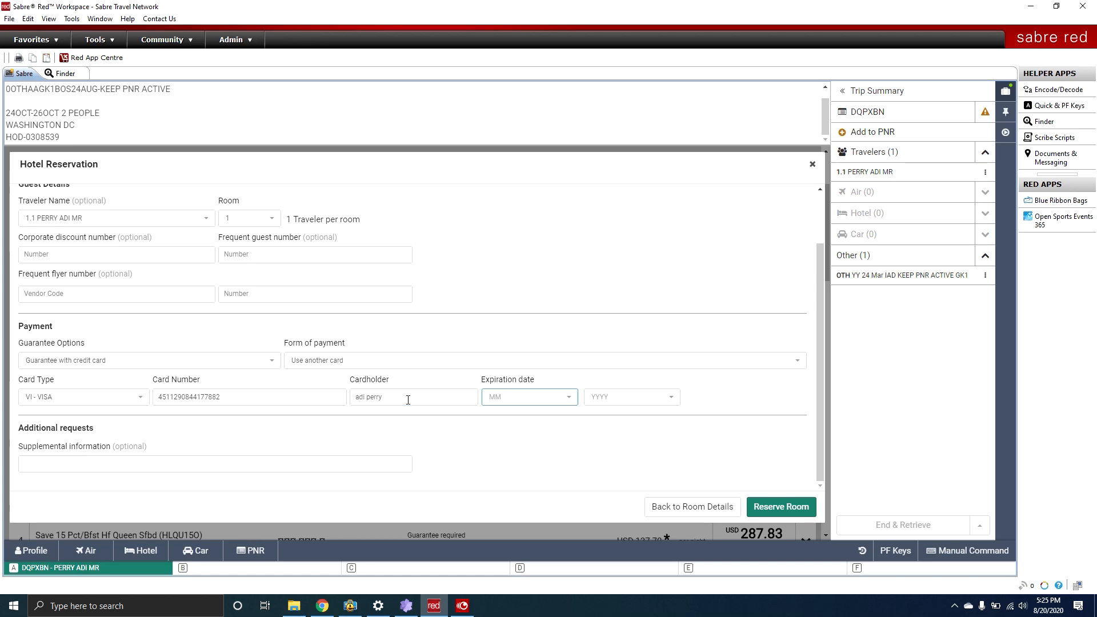
click(551, 401)
scroll(520, 446, down, 3)
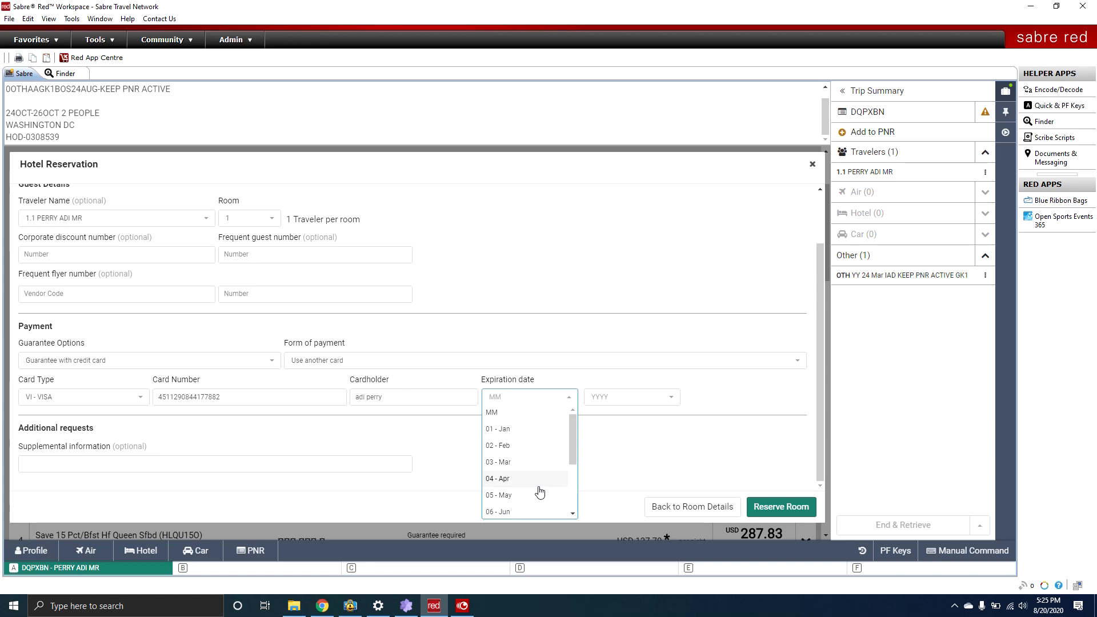
click(520, 447)
click(597, 400)
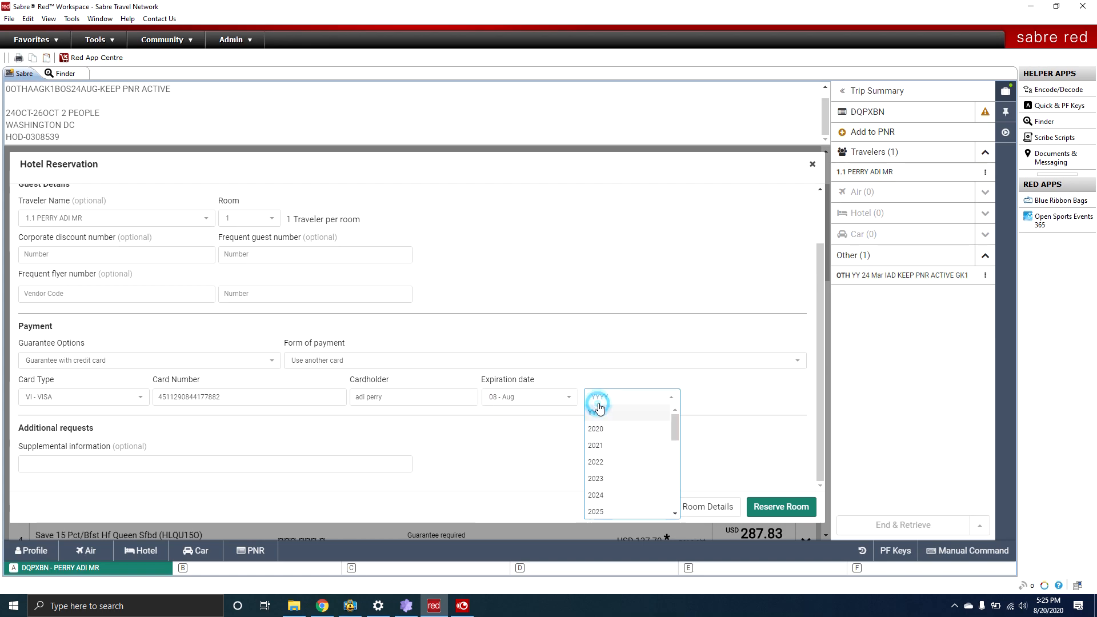
scroll(609, 435, down, 2)
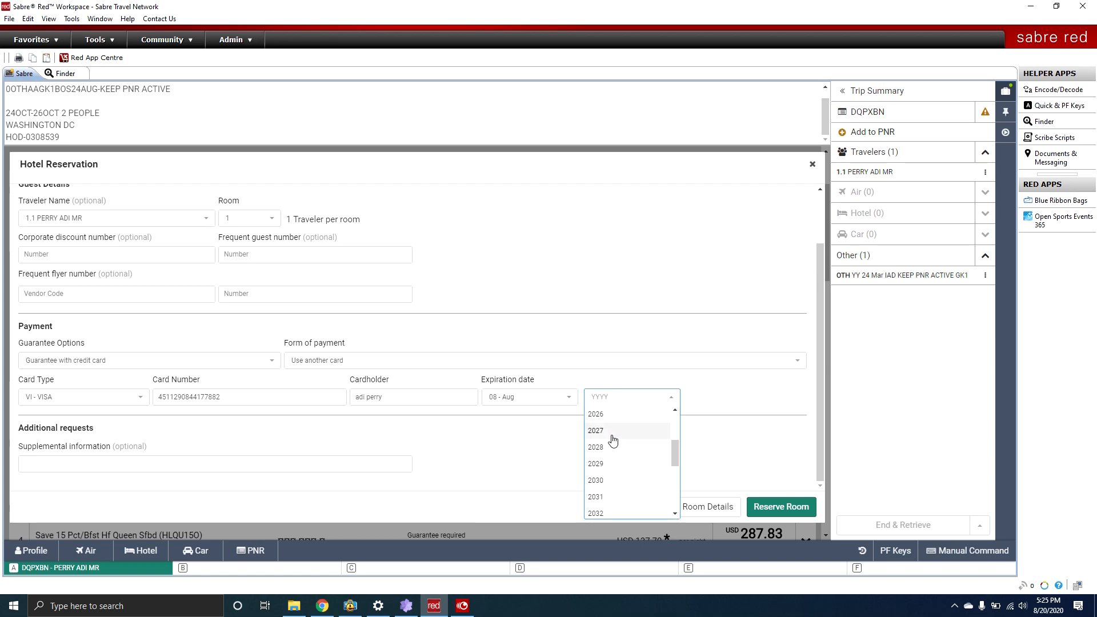
click(615, 443)
click(547, 450)
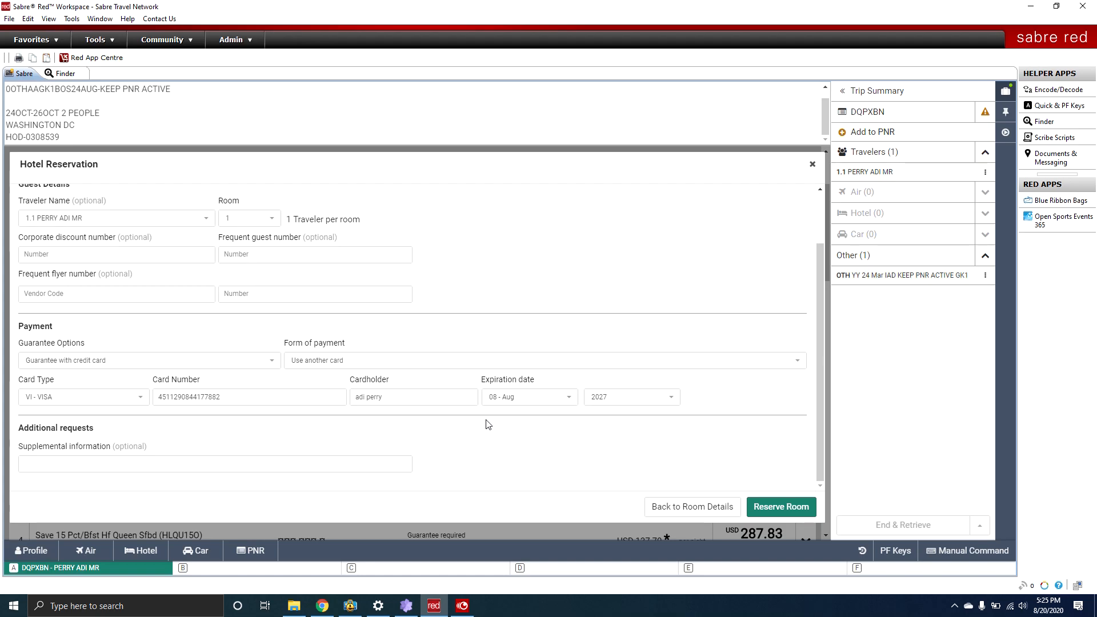
Add a 'High Floor Non smoking room' request and reserve the room.
click(251, 437)
click(520, 434)
click(442, 431)
click(64, 460)
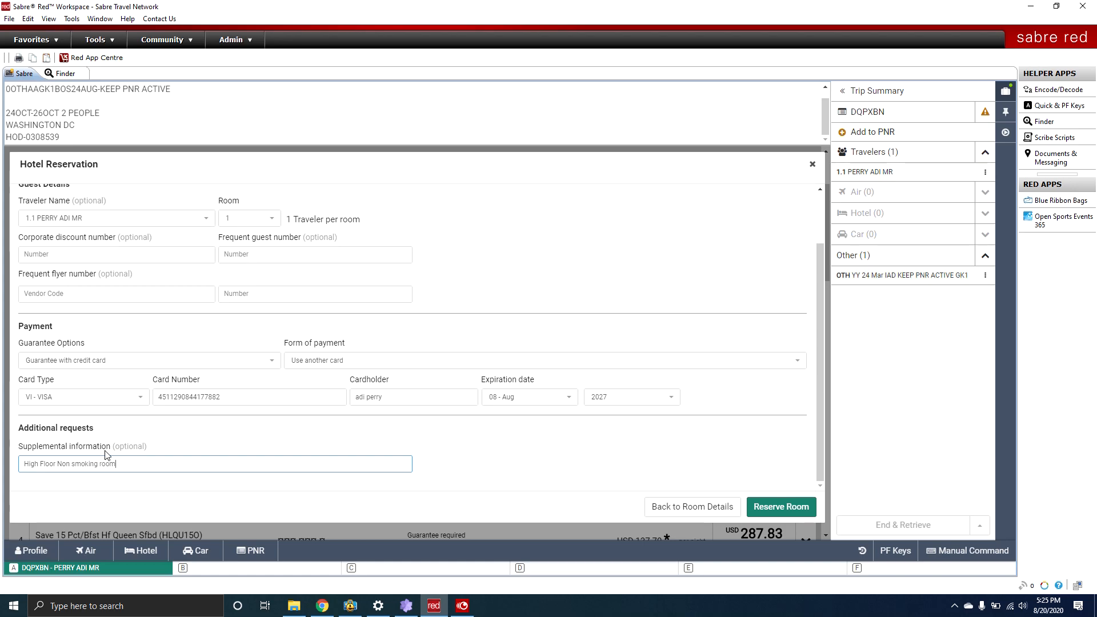
click(782, 508)
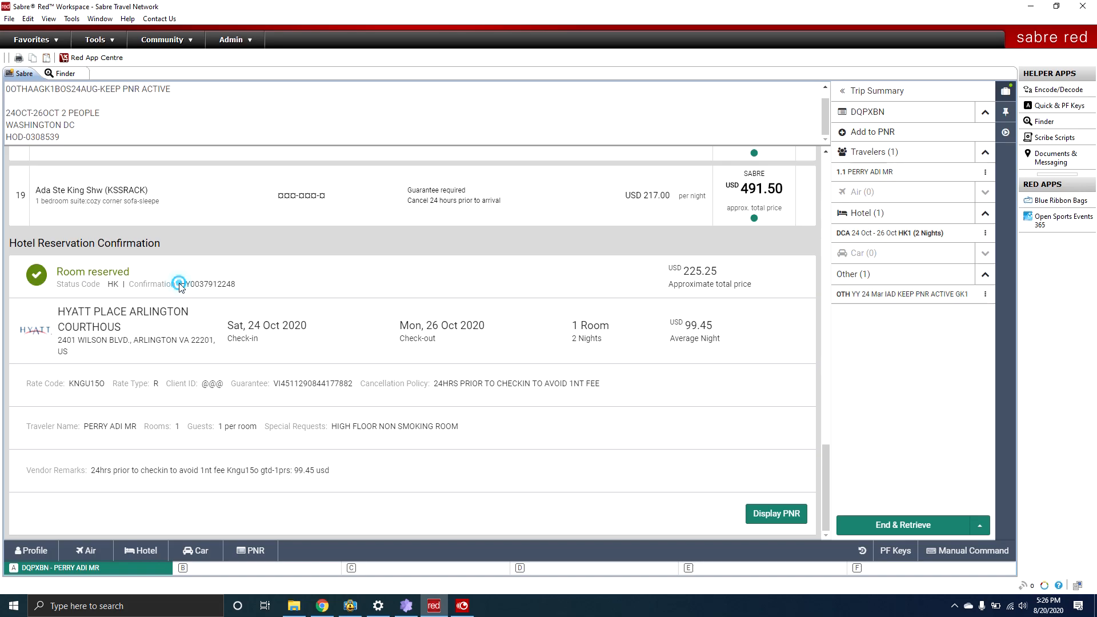
Review the confirmation number, stay details, USD 225.25 total, rate line and cancellation policy.
drag(179, 286, 243, 288)
drag(48, 315, 608, 388)
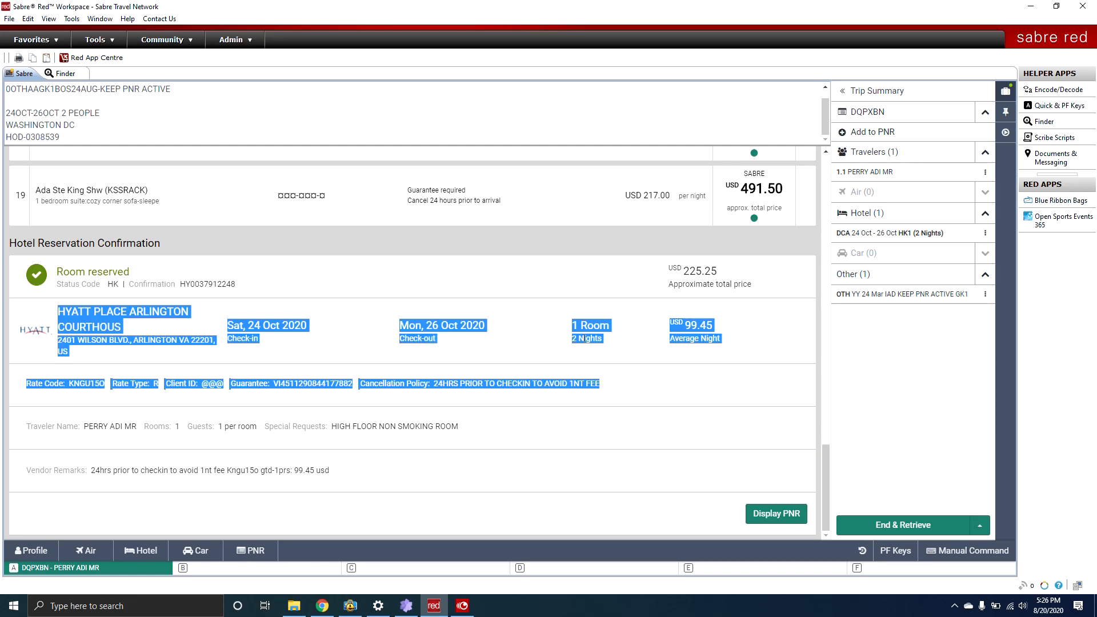
click(694, 323)
drag(667, 267, 752, 284)
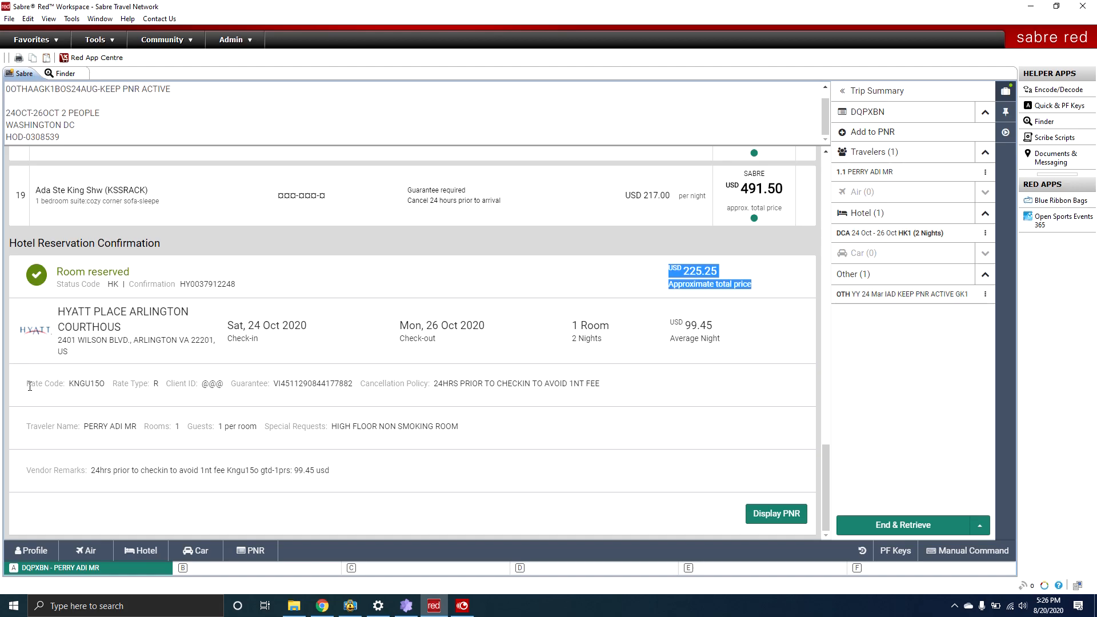
drag(21, 386, 78, 387)
click(78, 387)
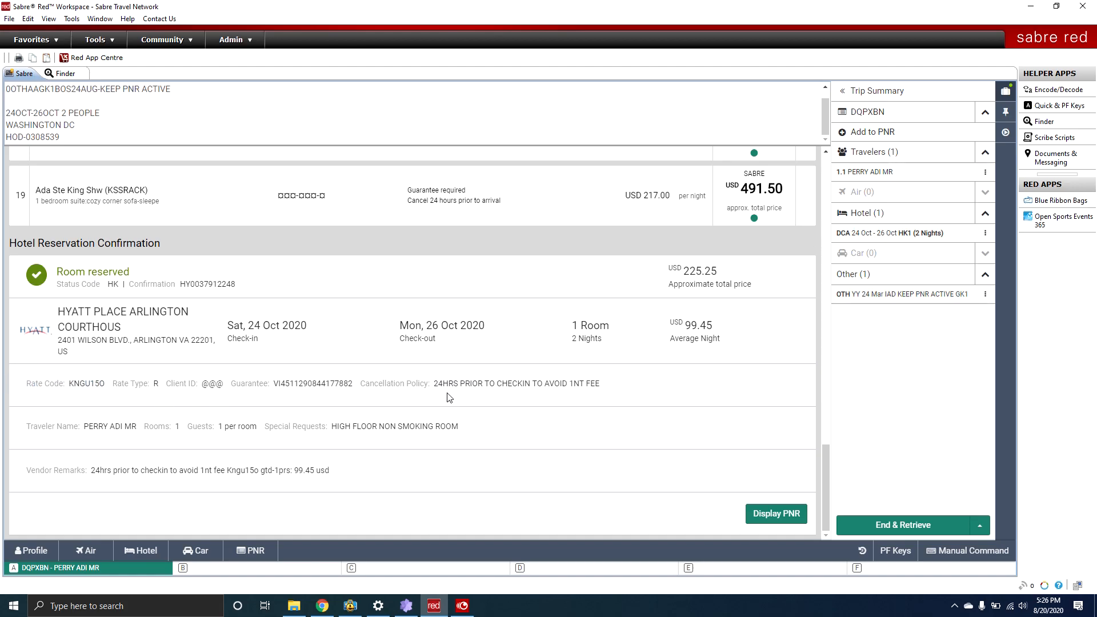
drag(433, 386, 613, 389)
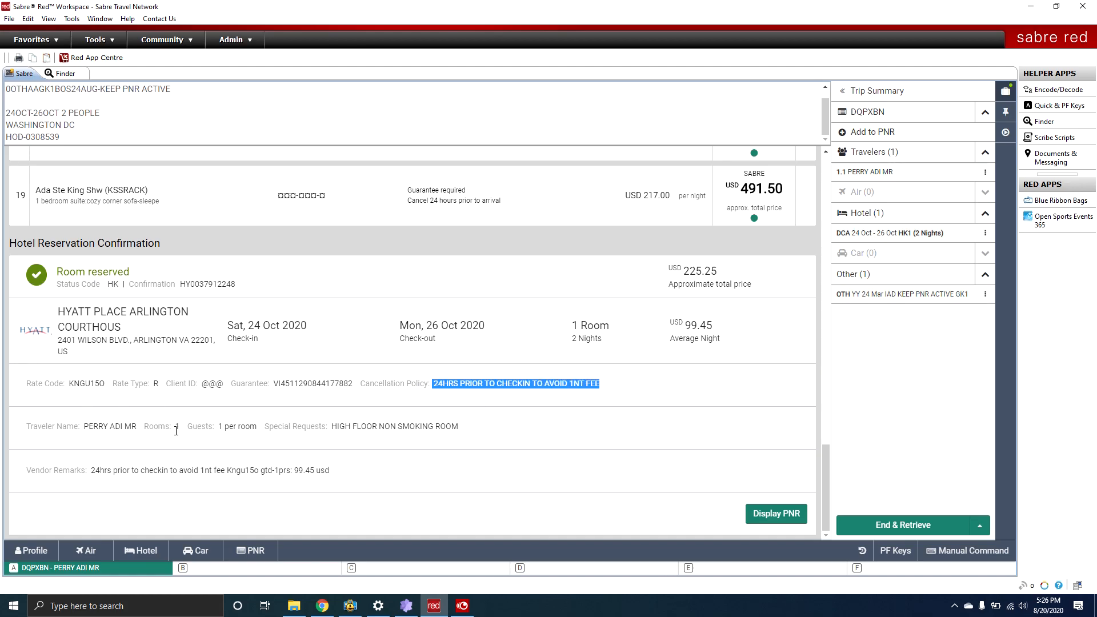
Check the Guests: 1 per room entry, then display the PNR itinerary.
drag(220, 429, 256, 435)
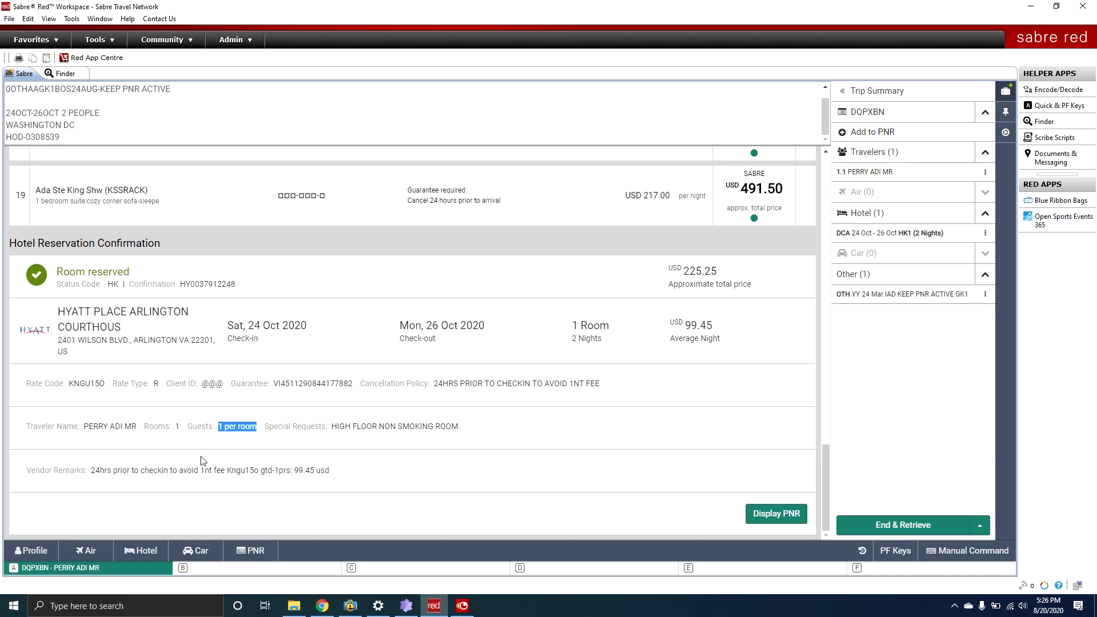
drag(187, 427, 258, 430)
click(204, 430)
drag(193, 427, 255, 424)
drag(187, 426, 258, 426)
click(200, 427)
drag(187, 427, 282, 425)
click(184, 428)
click(769, 514)
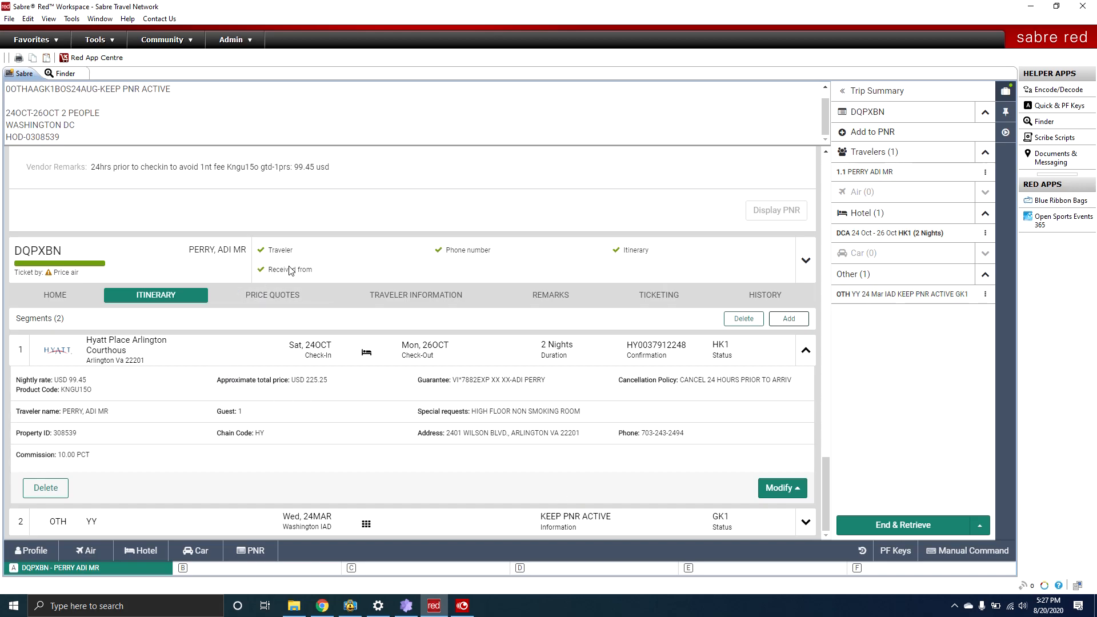
Enter 6AP as the received-from entry and begin typing the ER command.
click(970, 552)
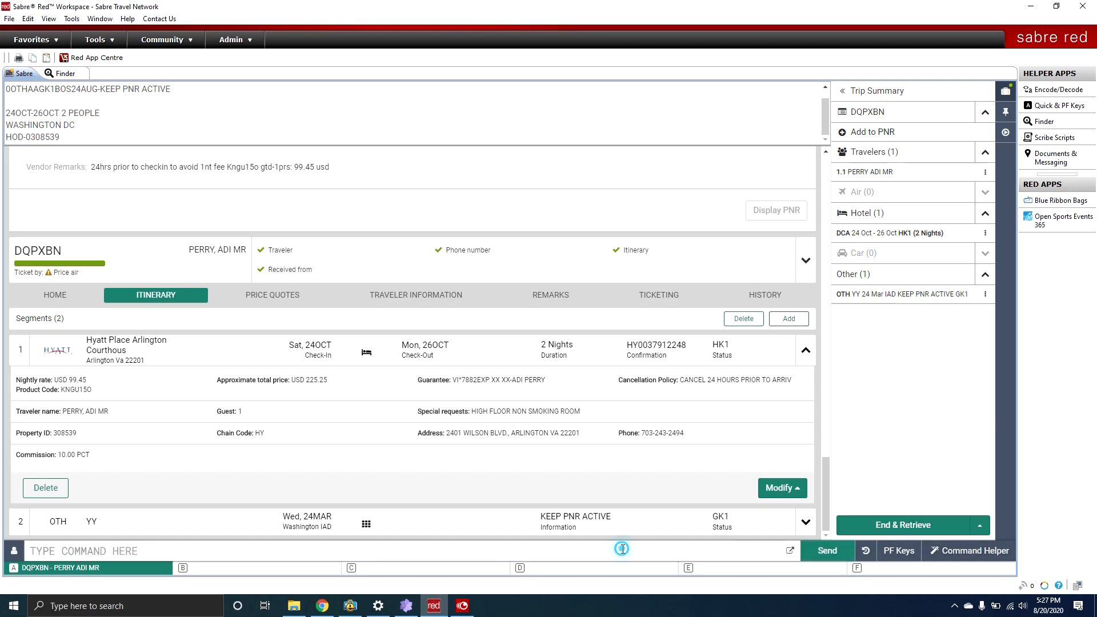
text(6AP)
key(Return)
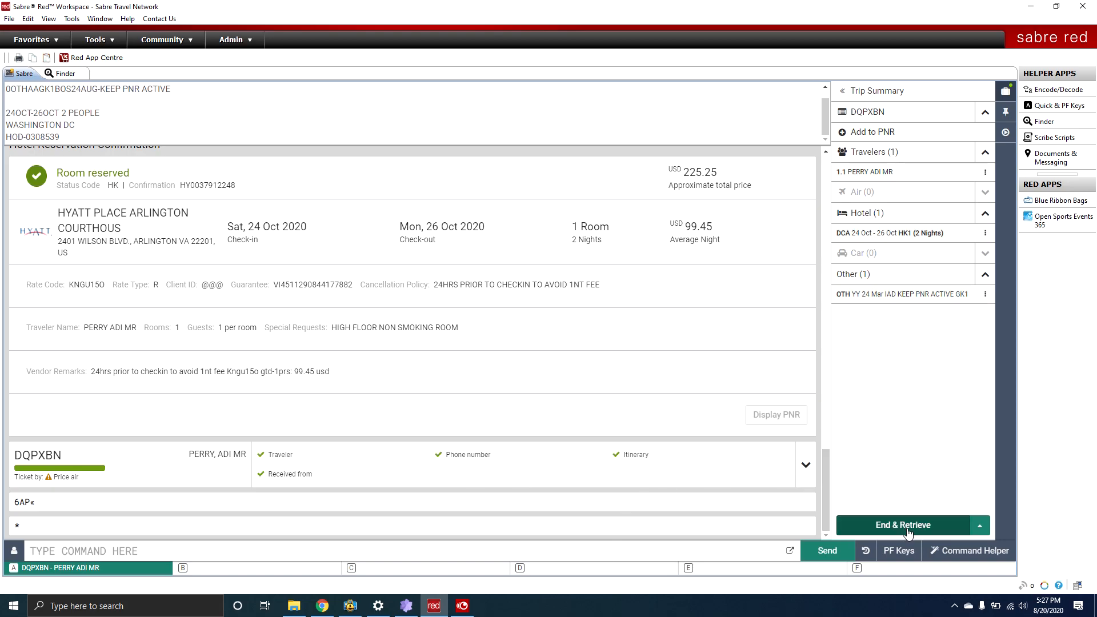
text(ER)
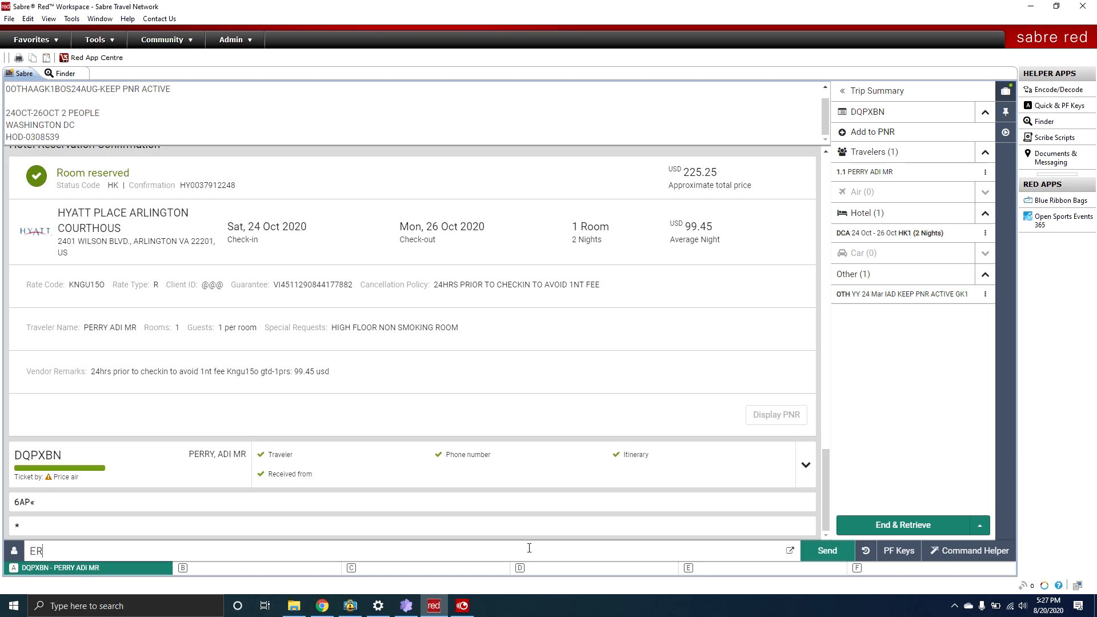
End and retrieve the PNR with ER, then open its summary showing the Hyatt 24–26 October stay.
key(BackSpace)
key(BackSpace)
text(IR)
key(BackSpace)
key(BackSpace)
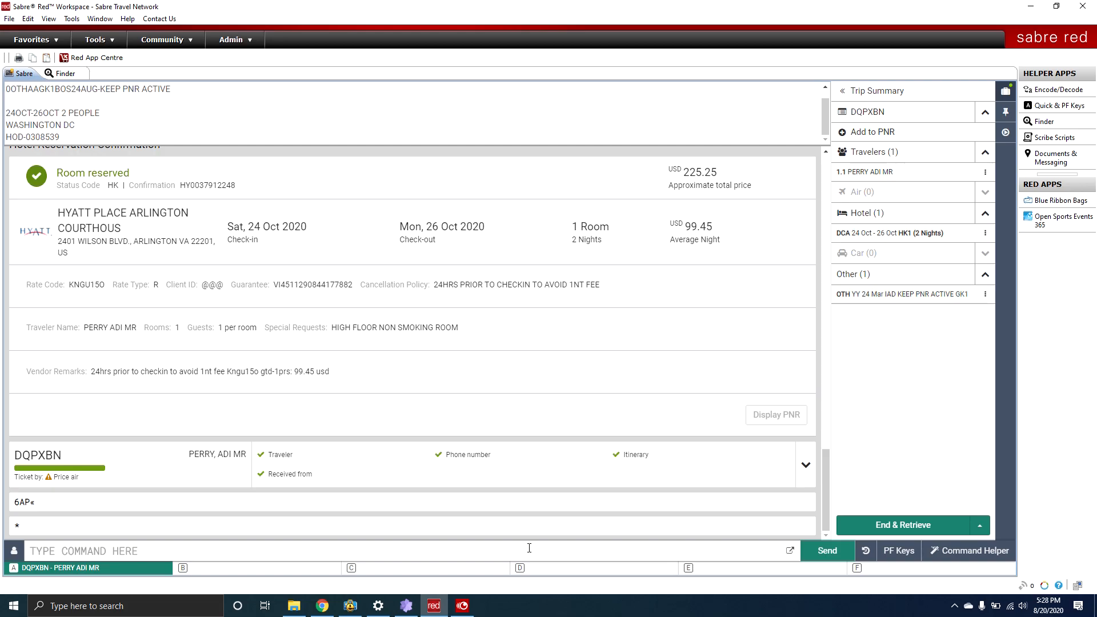
text(ER)
key(Return)
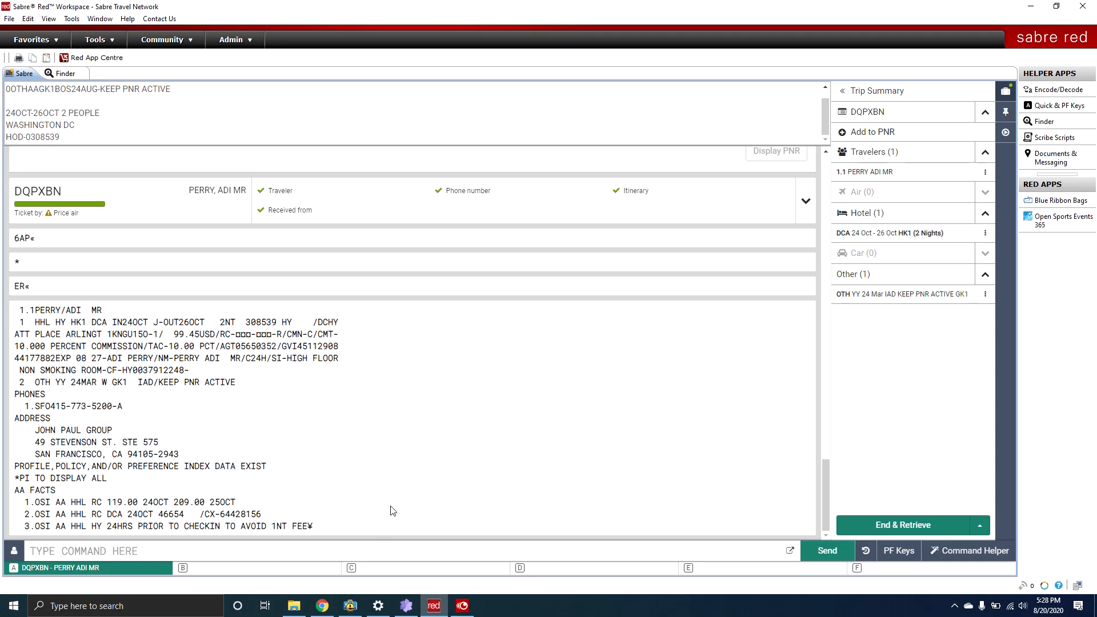
click(14, 310)
click(868, 113)
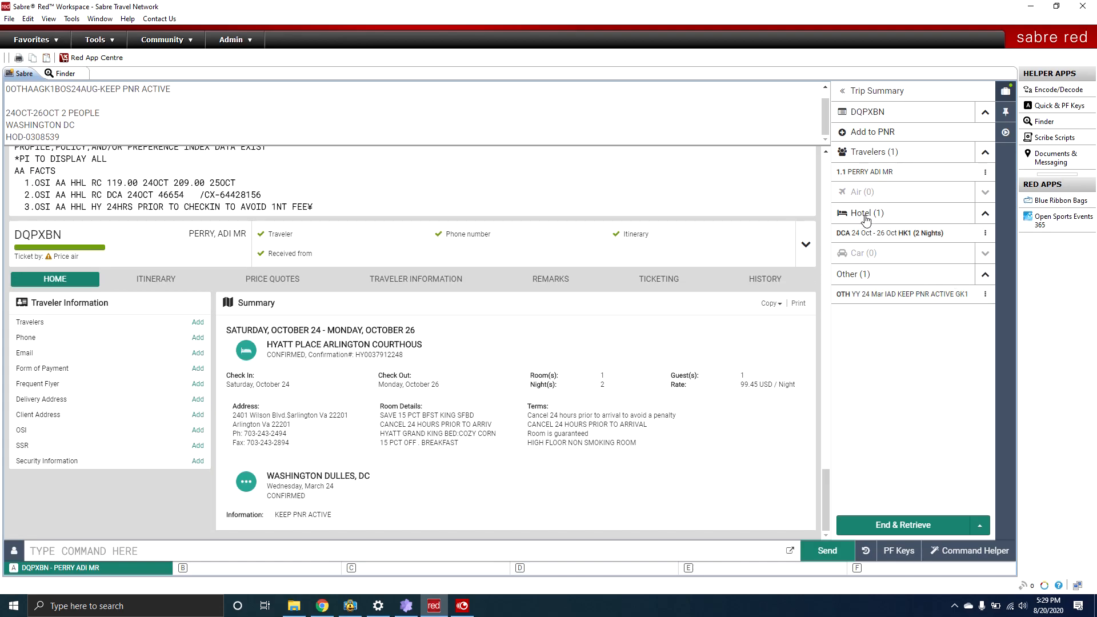
Choose Change dates from the Hyatt hotel segment's menu in Trip Summary.
click(985, 233)
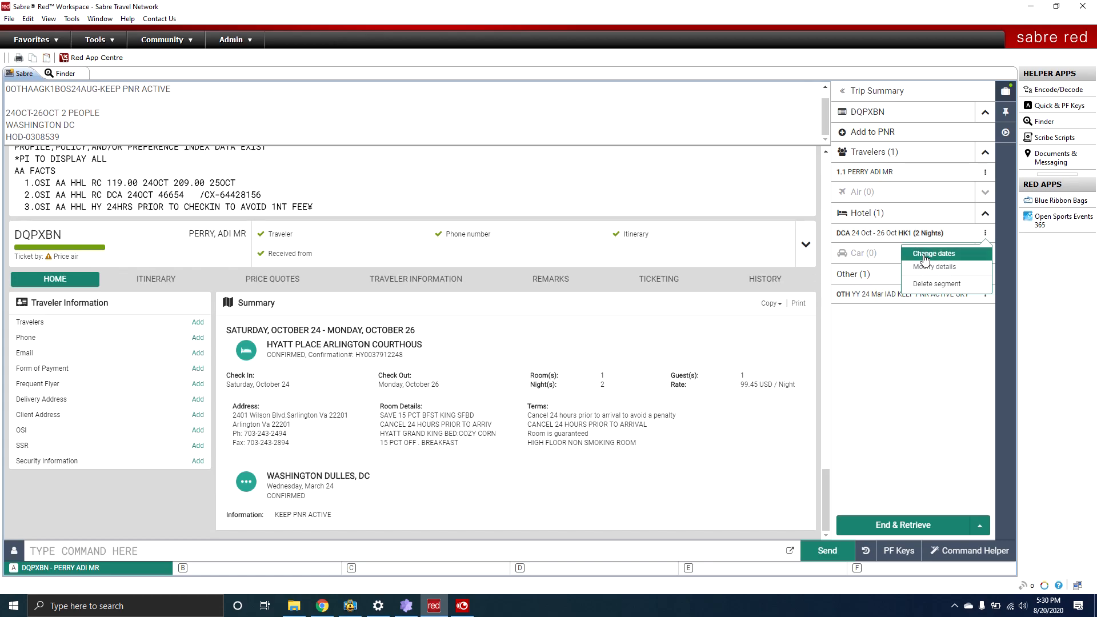
click(926, 254)
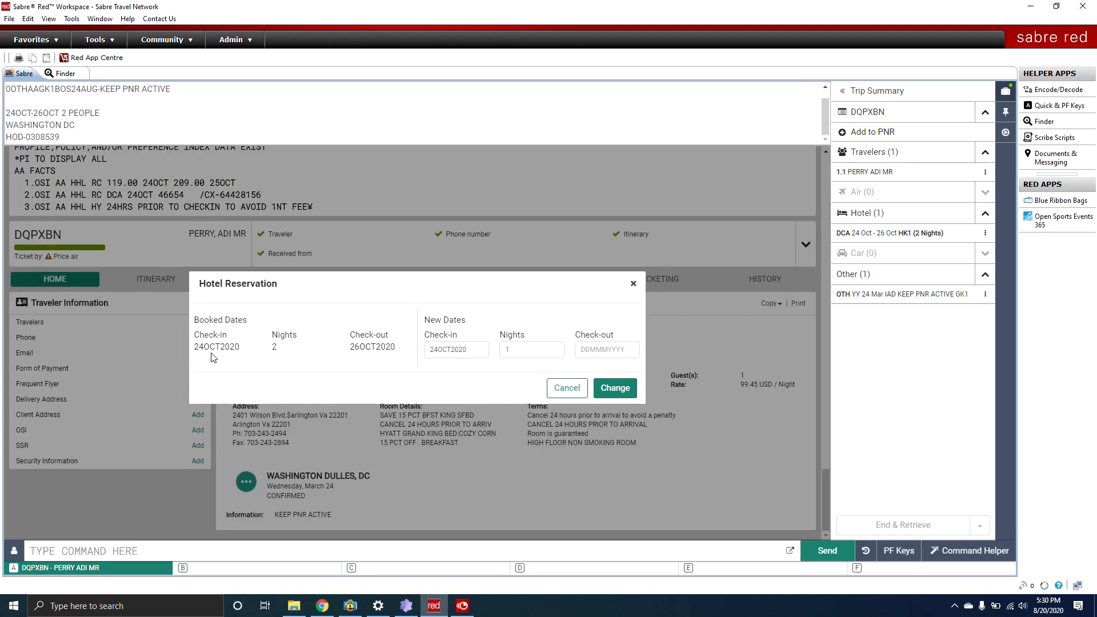
Set the new check-in to 12 October for 2 nights and check availability.
click(465, 354)
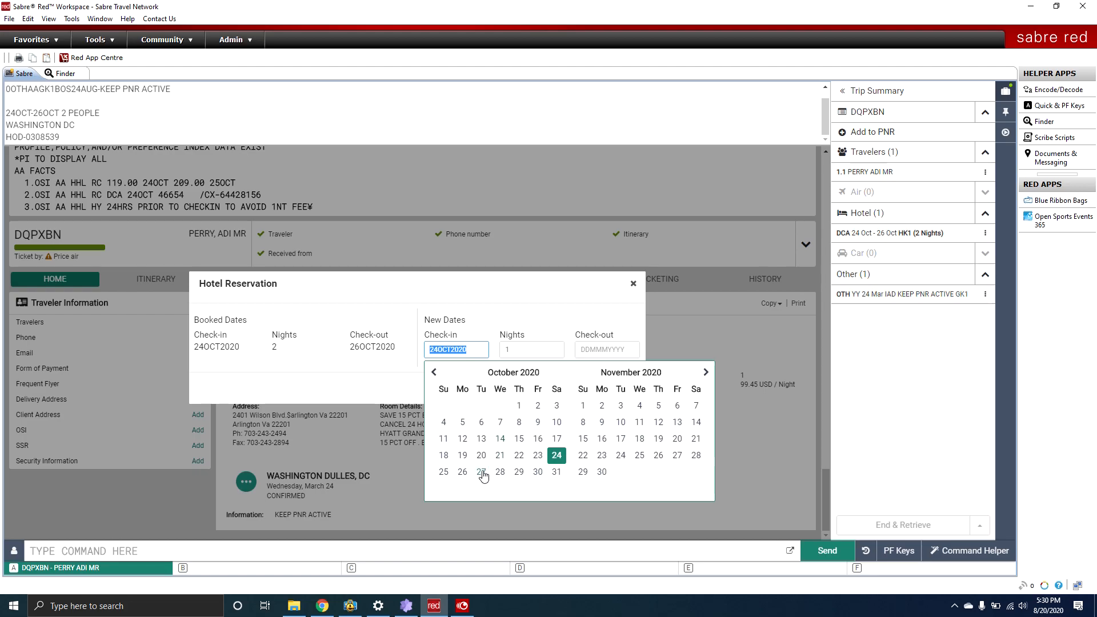
click(468, 443)
drag(523, 353, 458, 351)
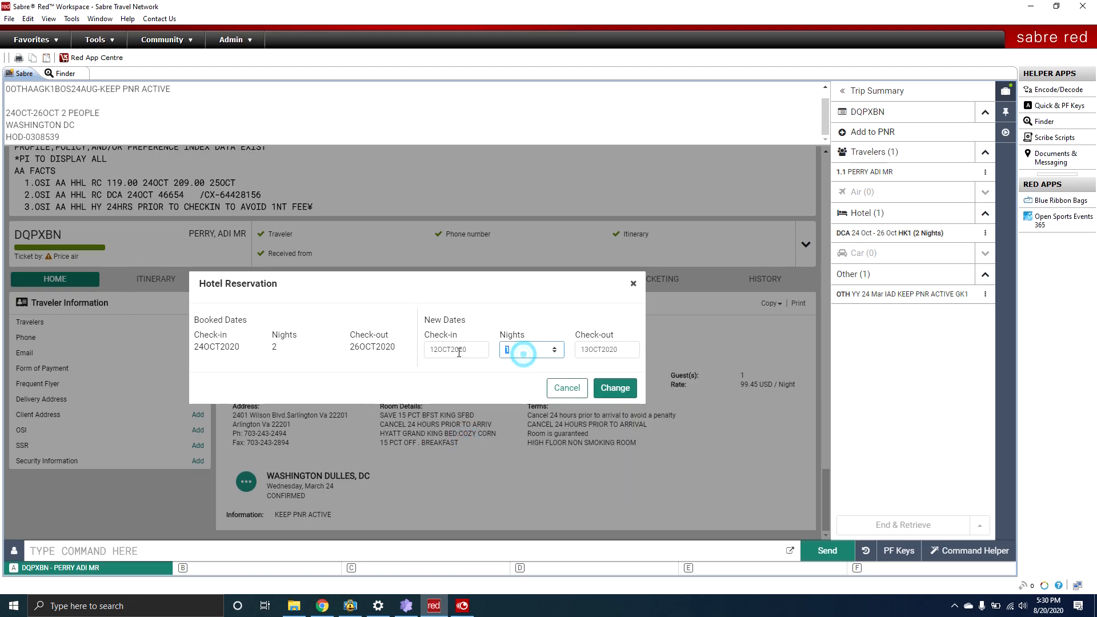
text(2)
click(615, 388)
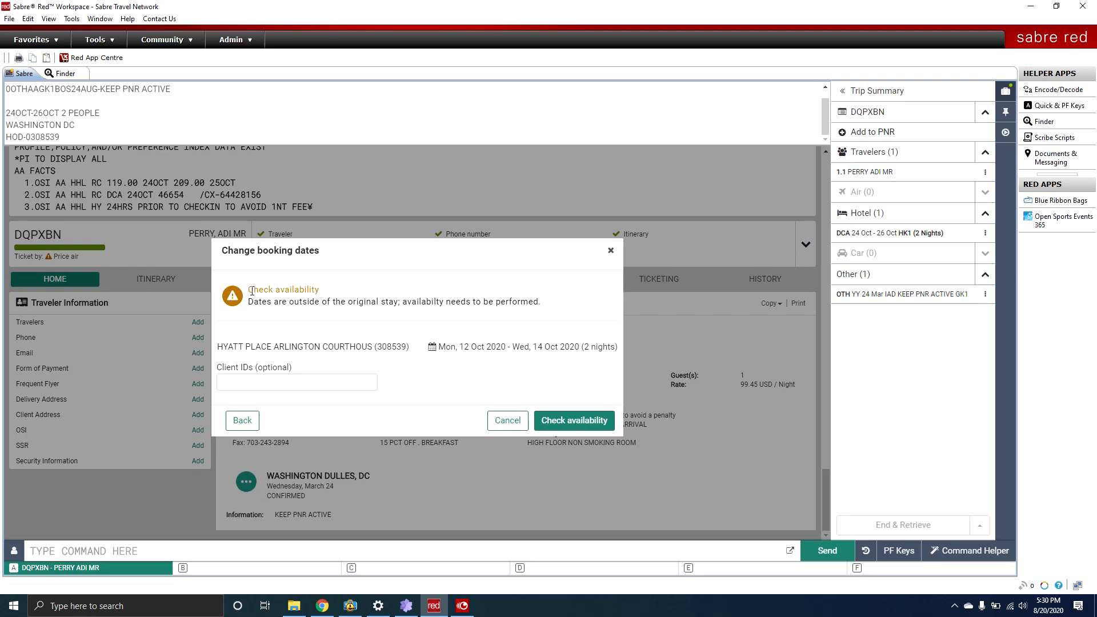
drag(252, 290, 574, 319)
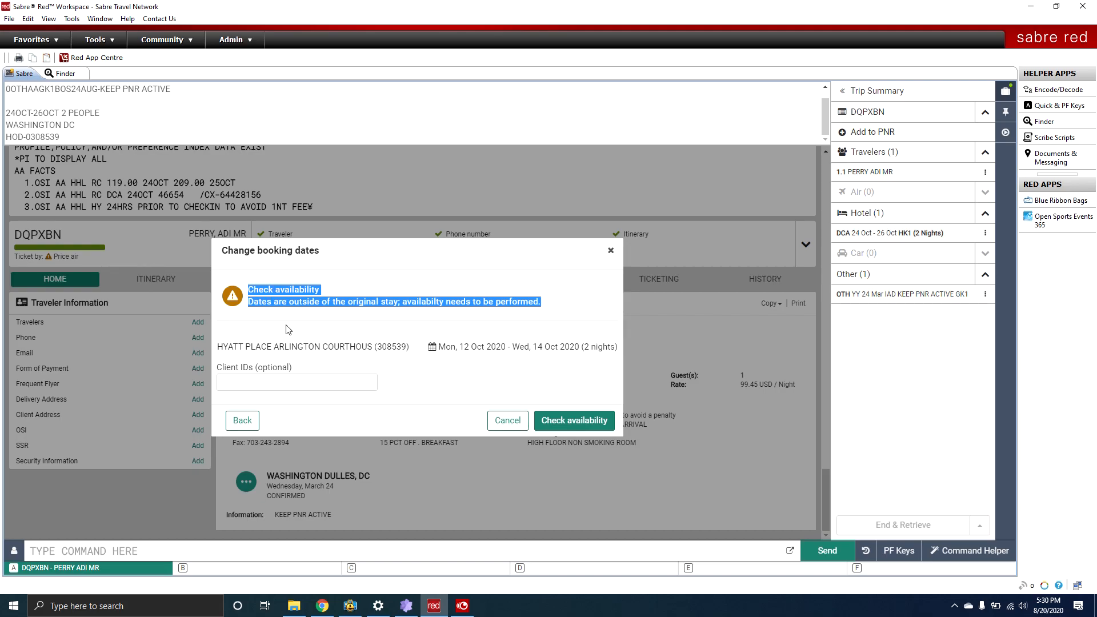
click(552, 419)
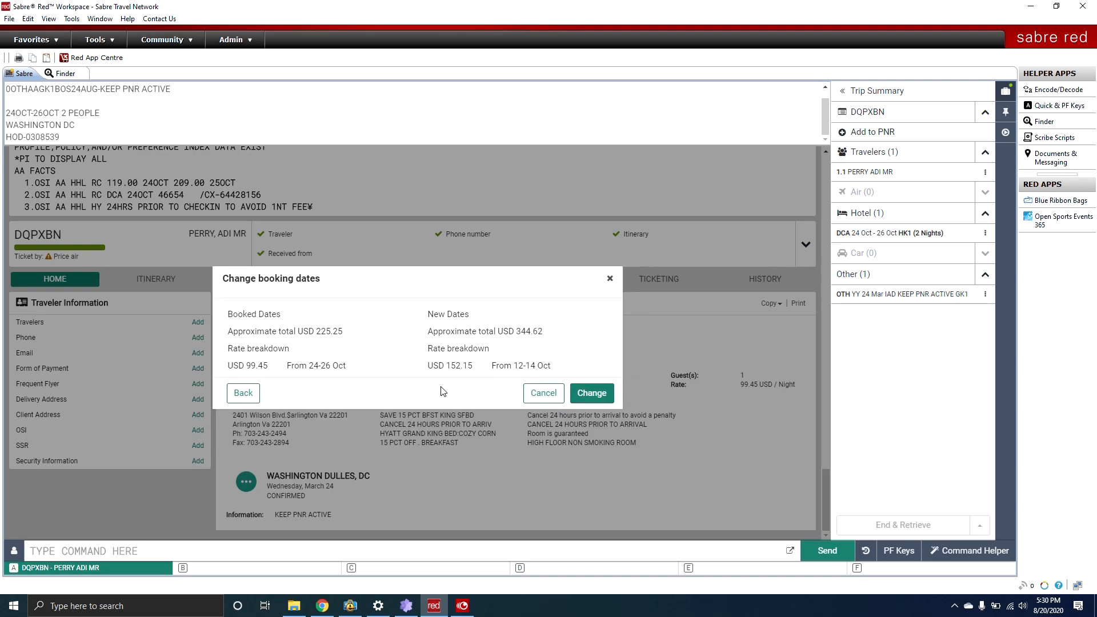
Compare the old 225.25 total and 99.45 nightly rate with the new price, then confirm the change.
drag(227, 314, 347, 367)
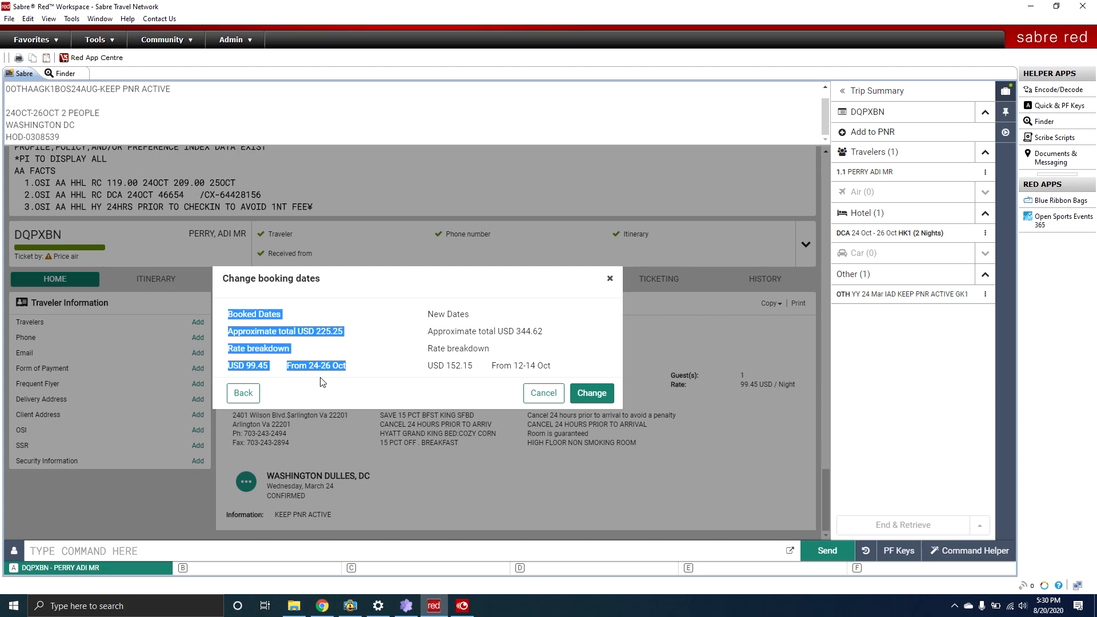
click(323, 342)
drag(316, 332, 343, 333)
drag(416, 312, 476, 317)
click(528, 339)
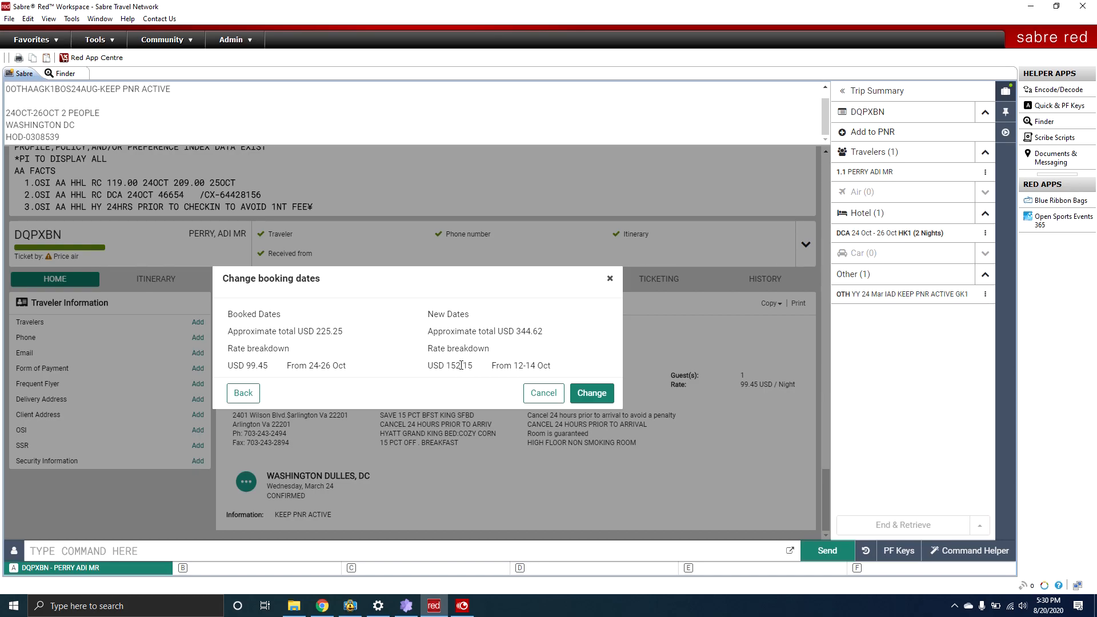
click(393, 283)
drag(410, 363, 570, 368)
click(574, 365)
drag(230, 368, 273, 367)
click(590, 393)
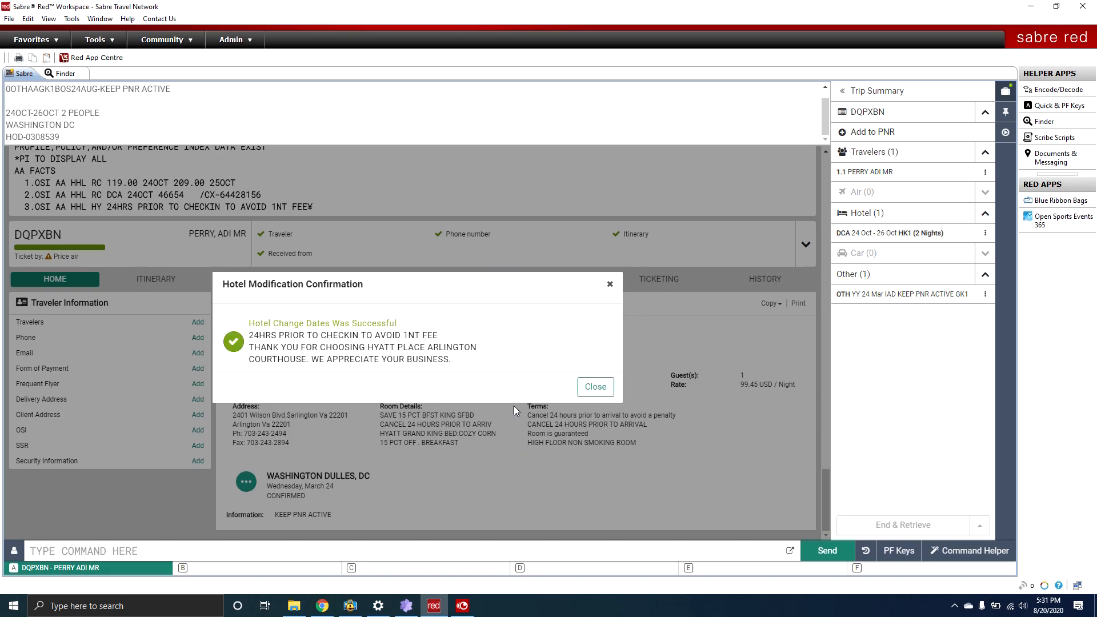
click(588, 386)
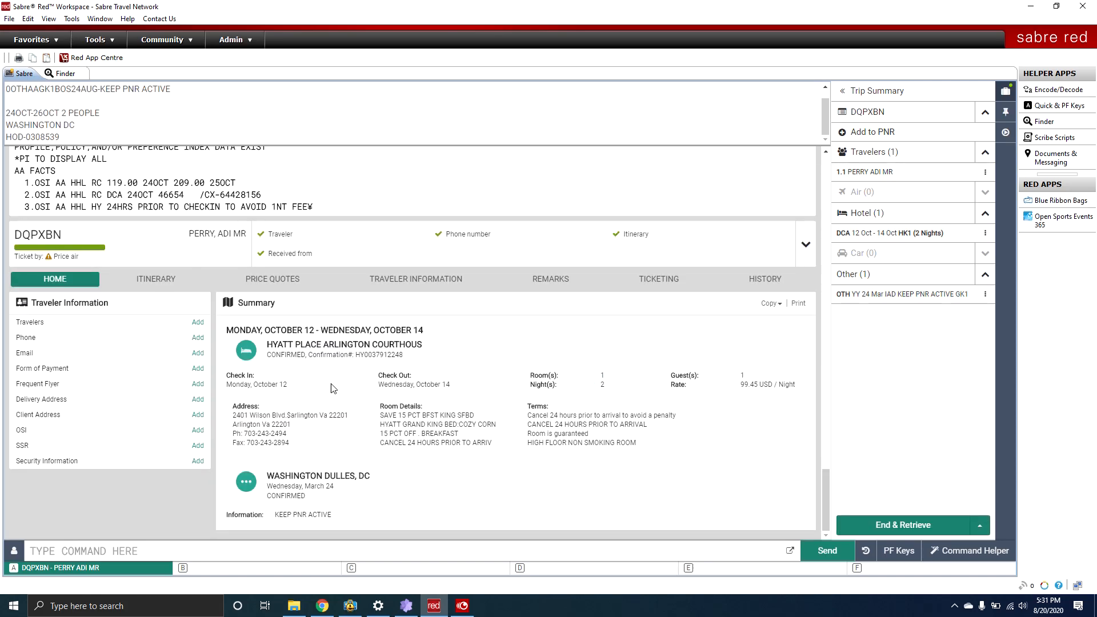
Display the full PNR with *A and check the hotel line: 12–14 October at 152.15 USD.
drag(249, 386, 392, 399)
drag(741, 385, 781, 383)
click(427, 552)
text(*A)
key(Return)
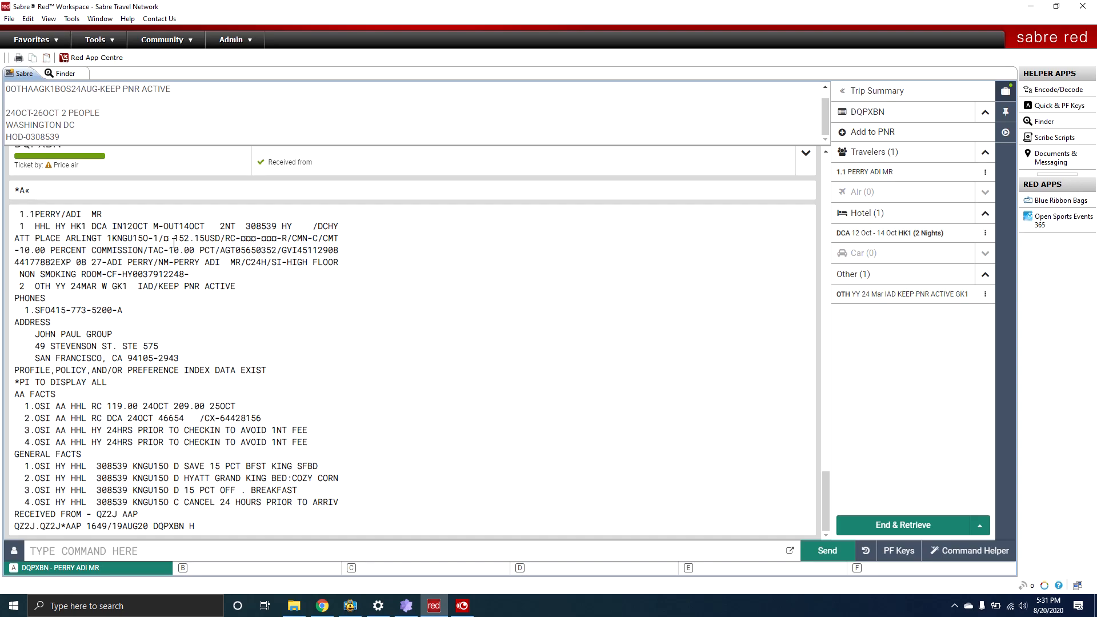
drag(74, 240, 226, 242)
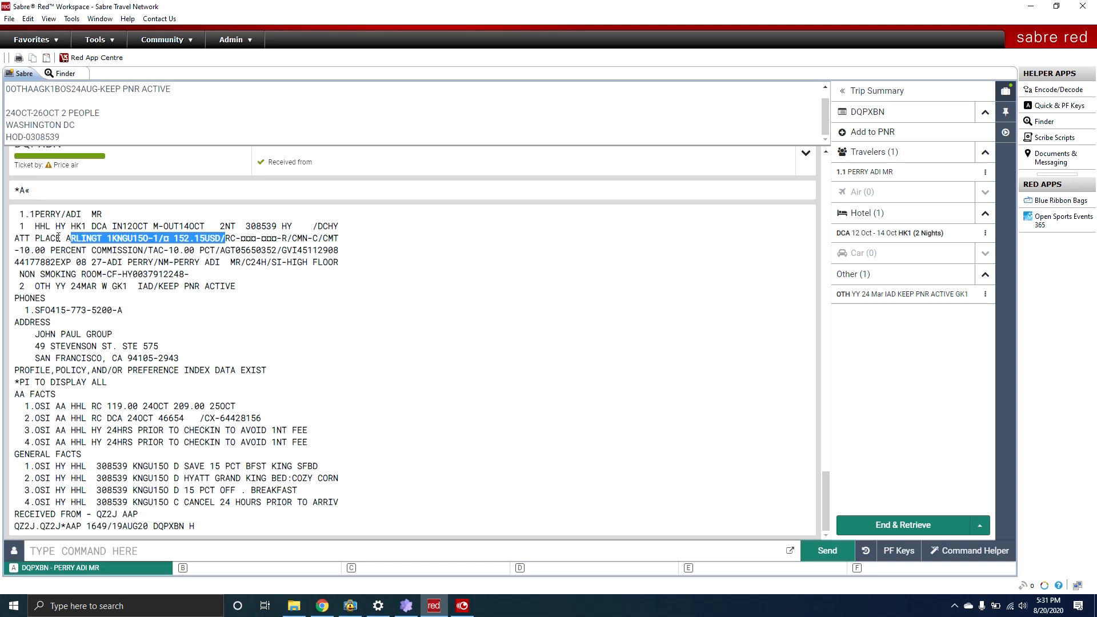
click(105, 242)
drag(169, 240, 273, 263)
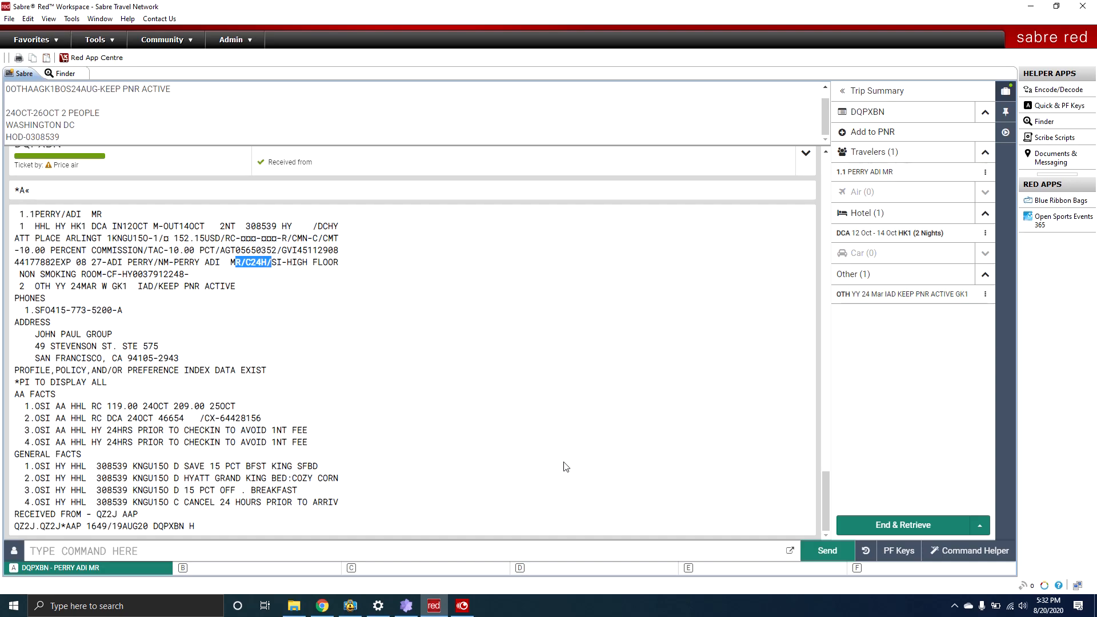
Enter 6AP as received-from, then ER and IR to ignore the date change.
click(533, 552)
text(6)
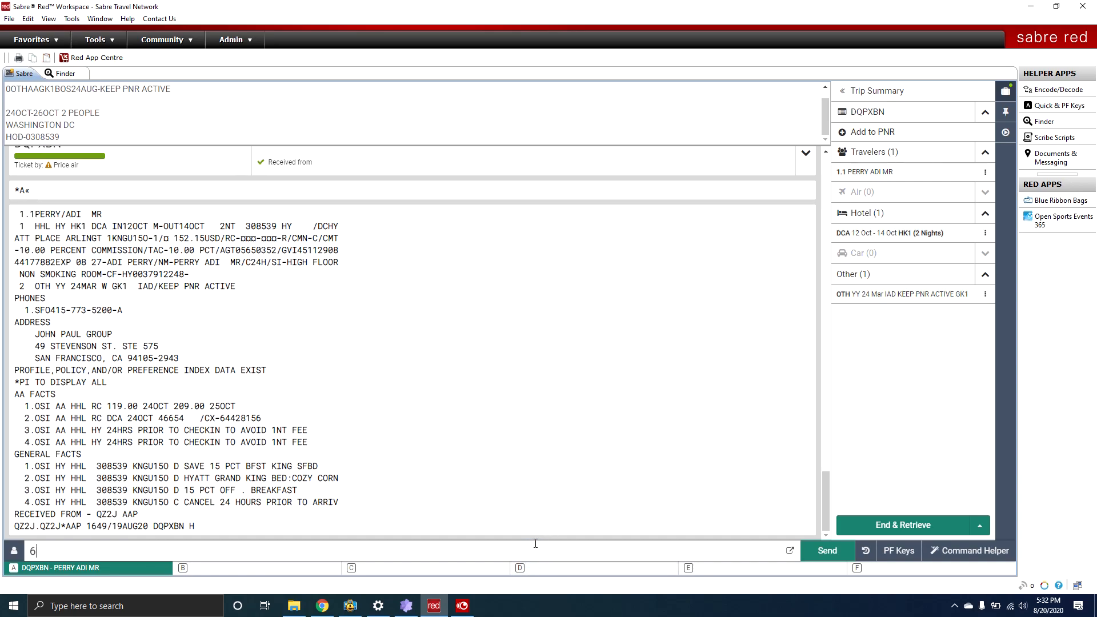
text(AP)
key(Return)
text(ER)
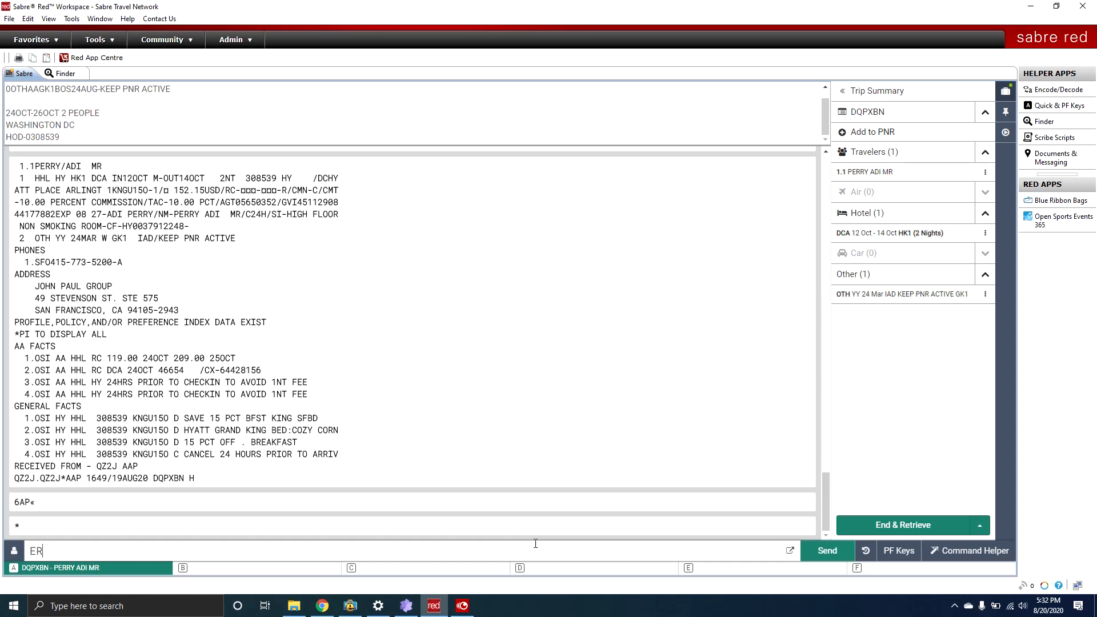
key(Return)
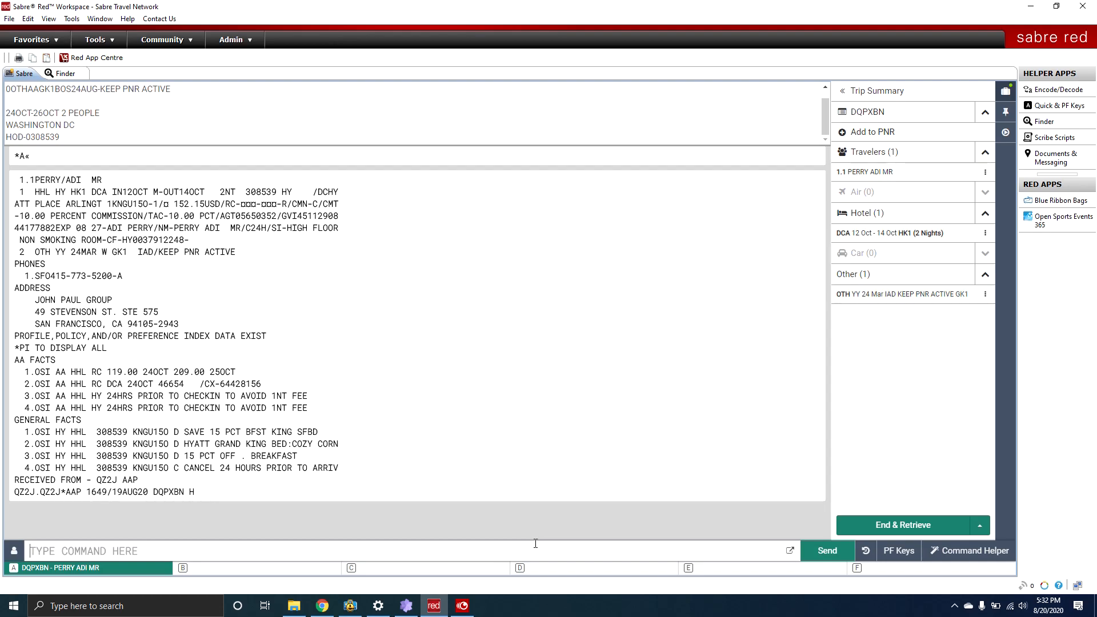
text(IR)
key(Return)
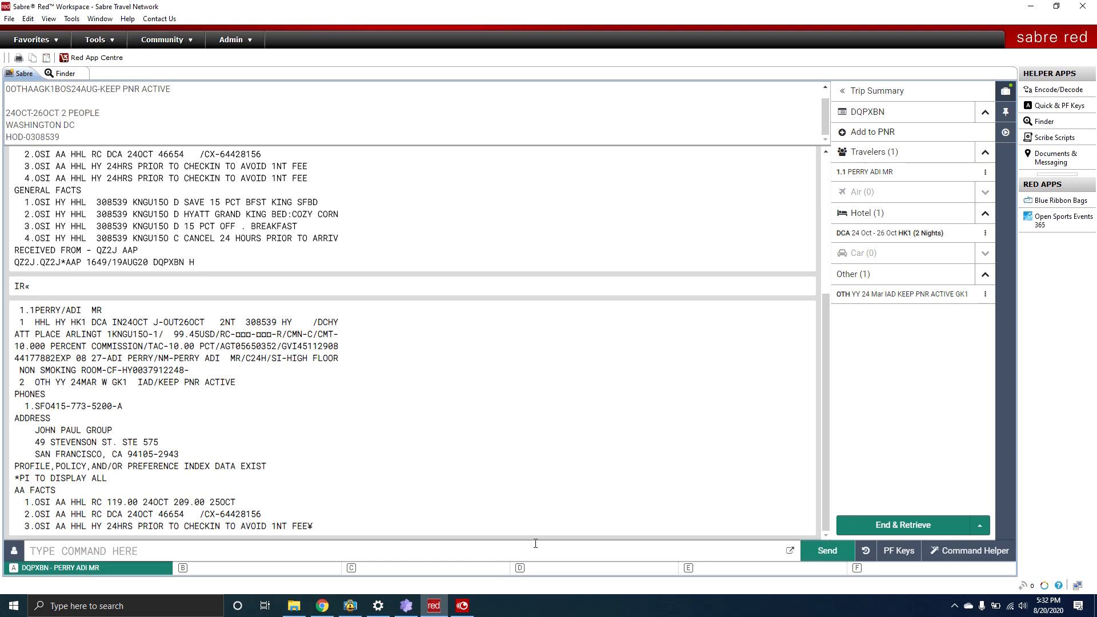
Check the restored hotel segment showing 24–26 October at 99.45 USD.
drag(112, 323, 220, 335)
click(229, 377)
drag(20, 322, 349, 390)
click(226, 407)
drag(16, 321, 362, 431)
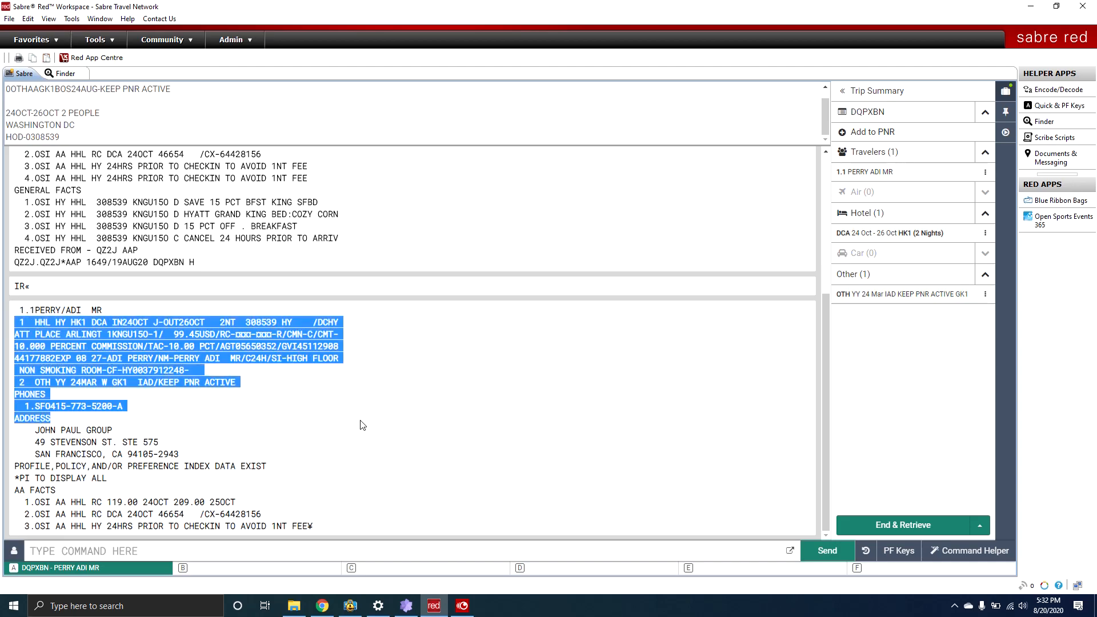
click(274, 373)
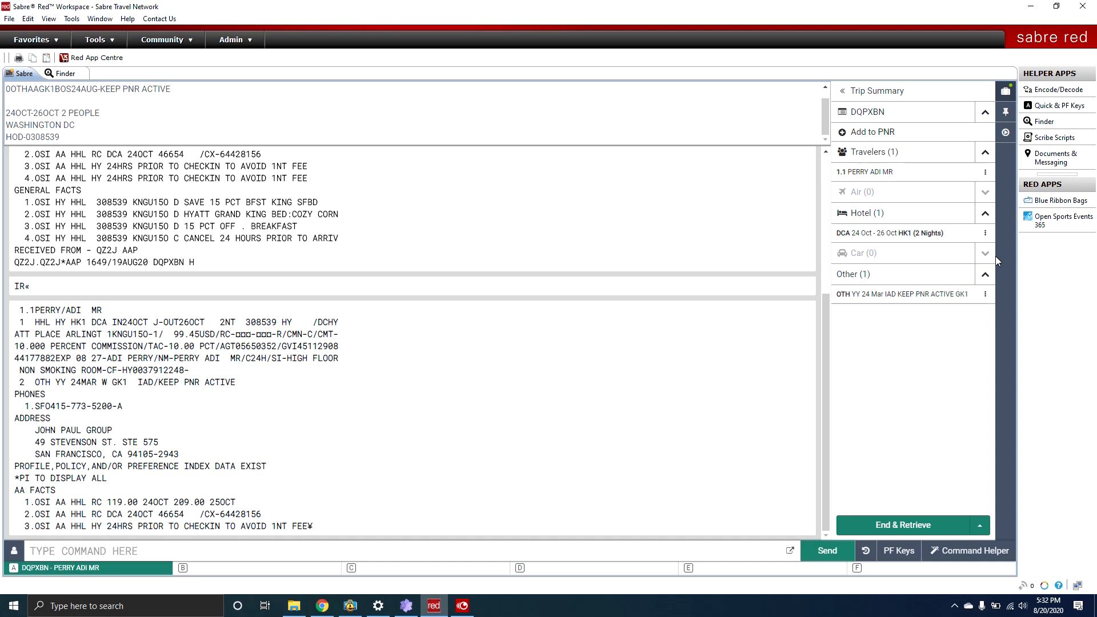
Cancel hotel segment 1 with X1, closing the Delete segments dialog without using it.
click(224, 553)
text(X)
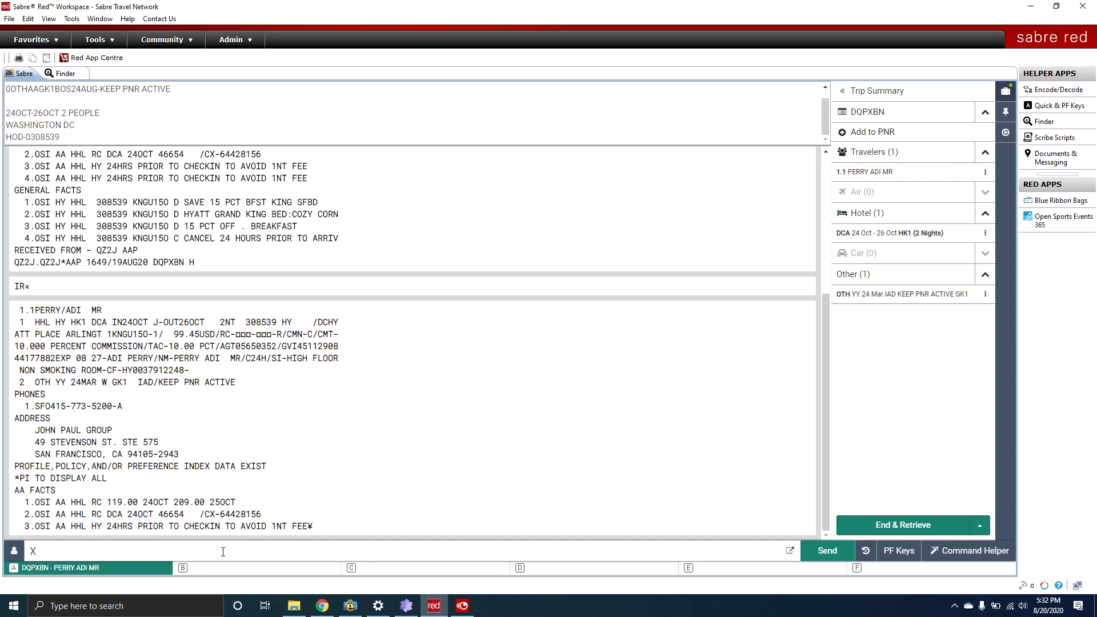
drag(18, 322, 50, 323)
click(19, 322)
click(37, 324)
click(15, 322)
text(X1)
click(986, 234)
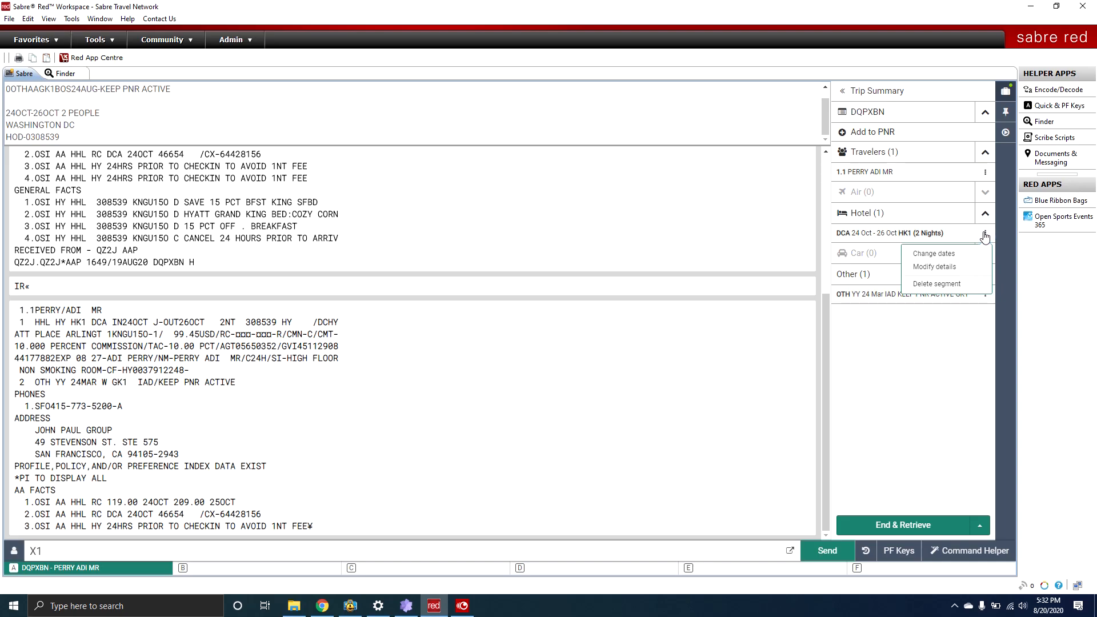
click(935, 284)
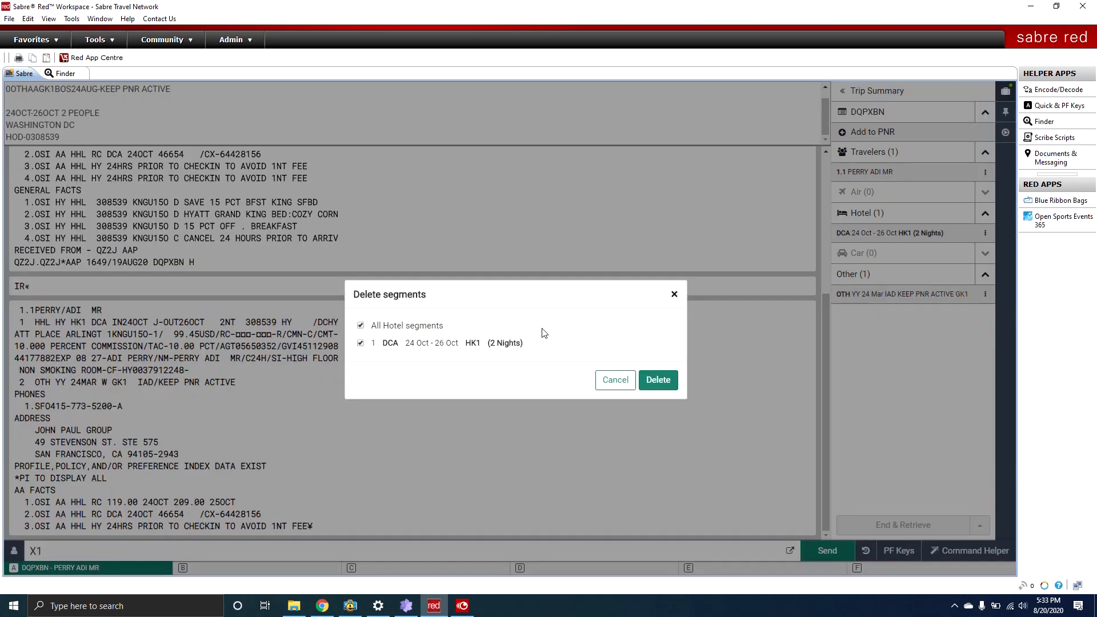
click(674, 295)
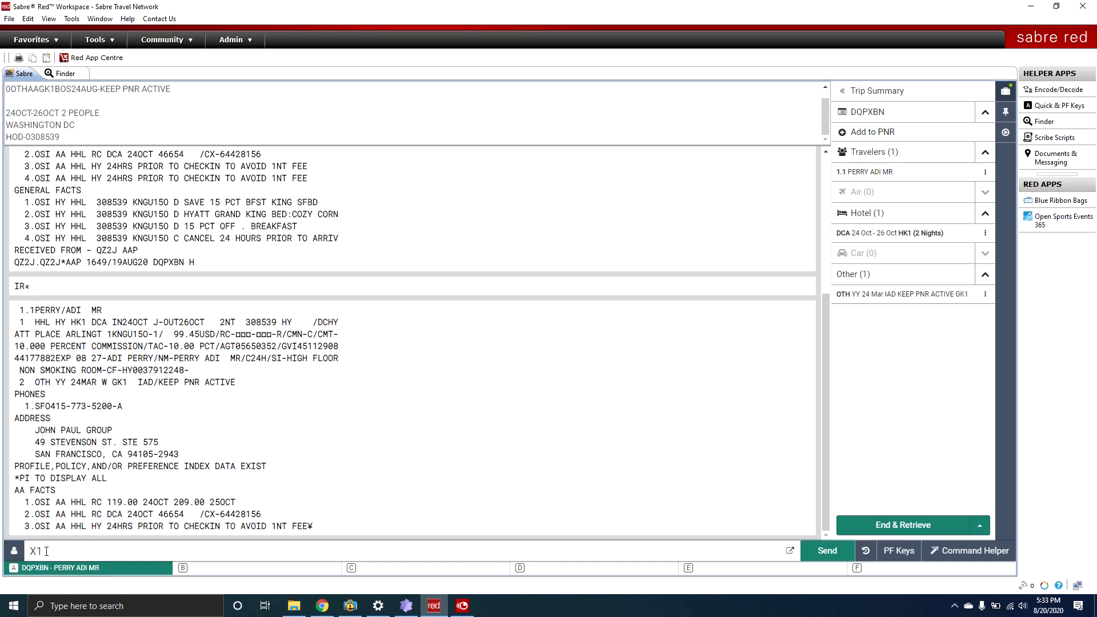
key(Return)
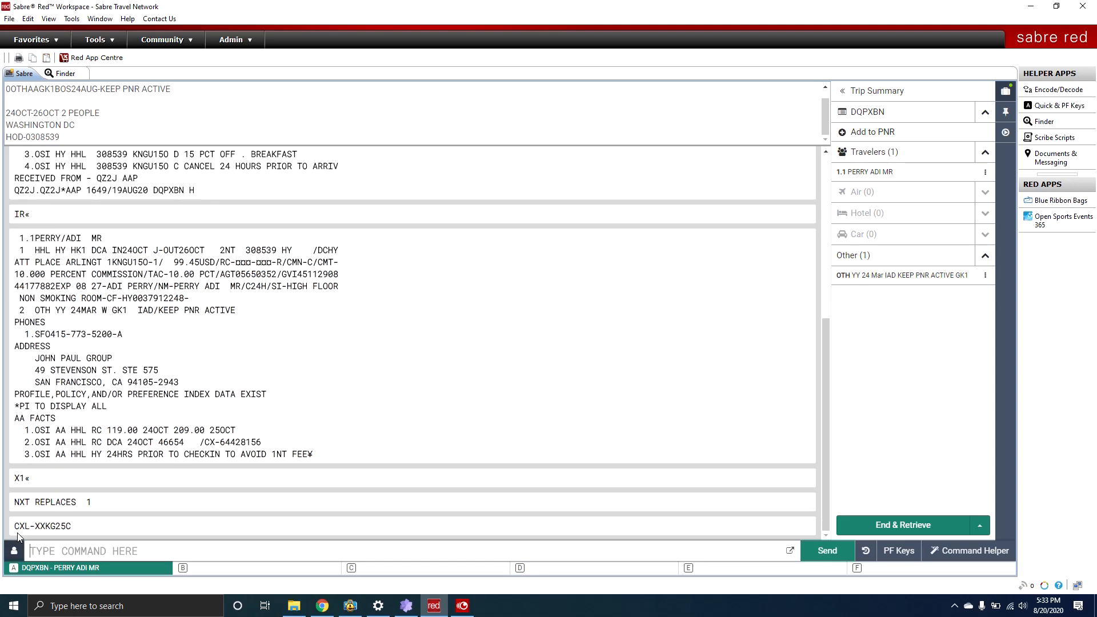
Redisplay the PNR with *A, now showing only the KEEP PNR ACTIVE segment.
drag(13, 526, 84, 526)
click(44, 551)
key(ctrl+BackSpace)
text(*)
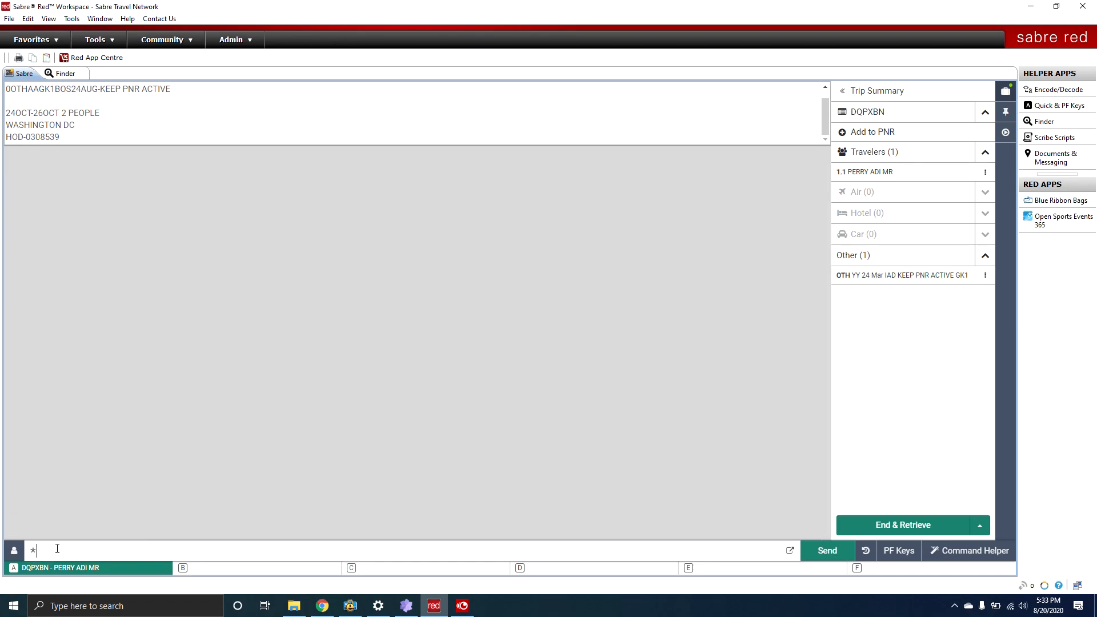
text(A)
key(Return)
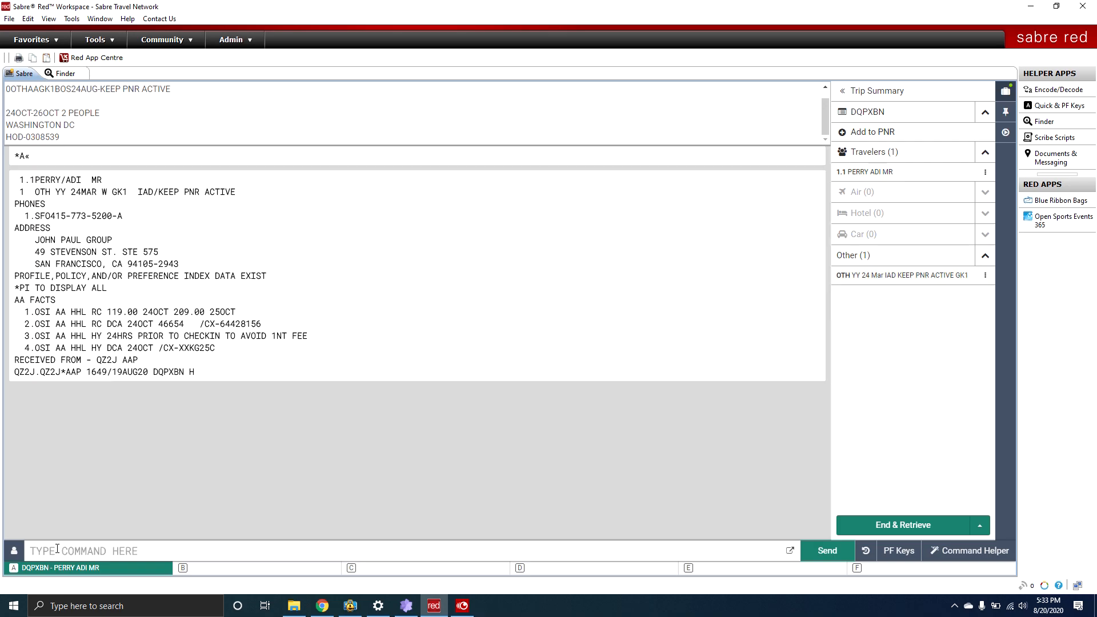
Review the graphical PNR view after the hotel cancellation.
click(857, 112)
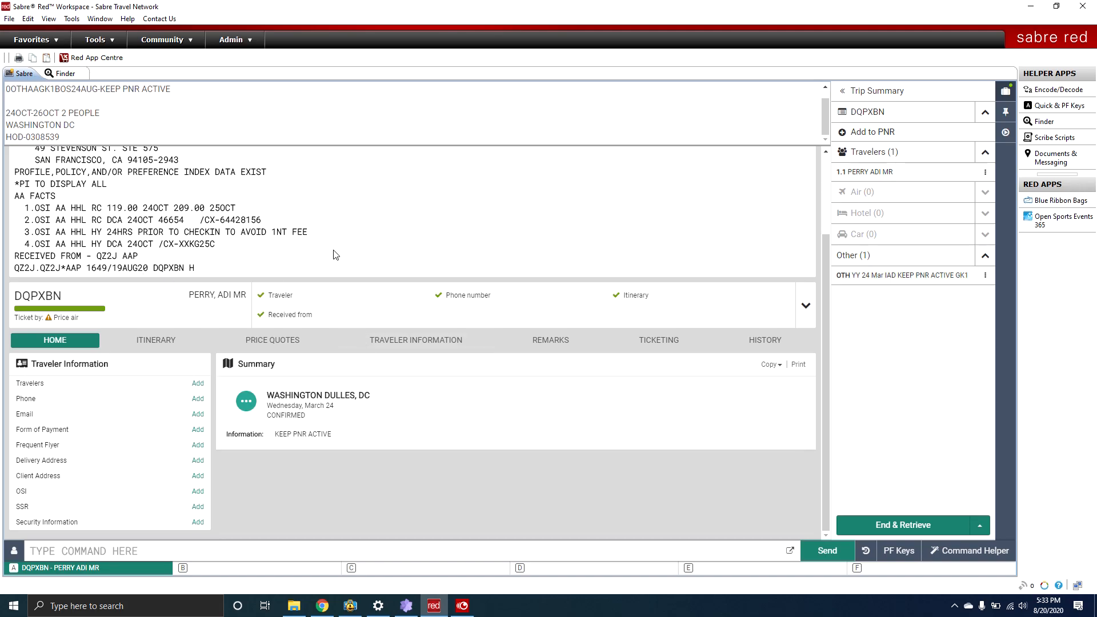
scroll(329, 326, up, 1)
scroll(329, 326, up, 1)
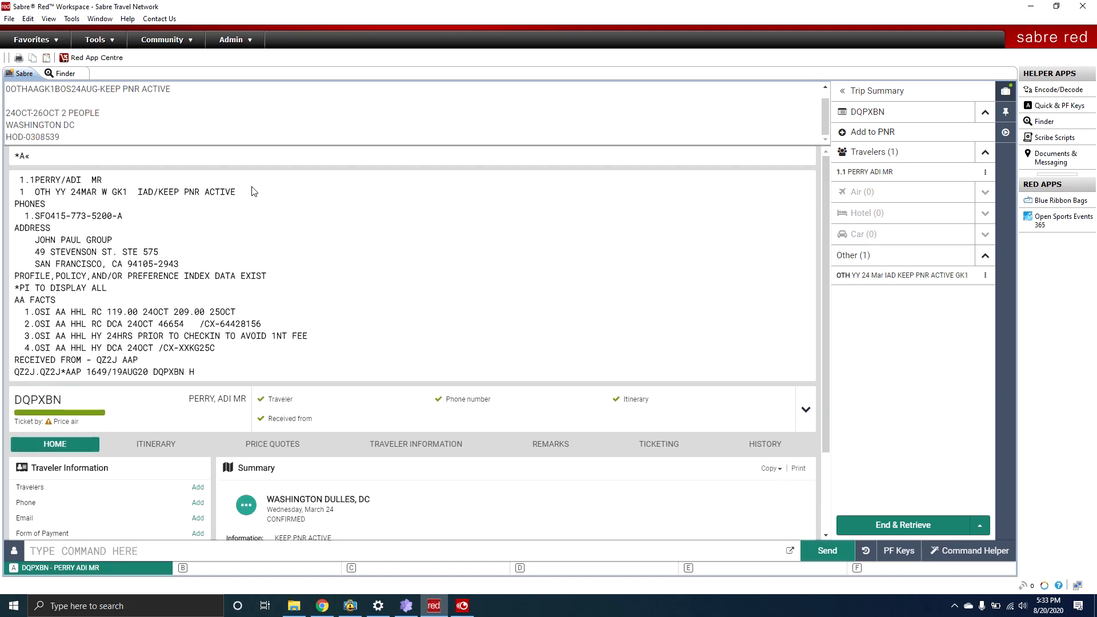
scroll(214, 313, down, 2)
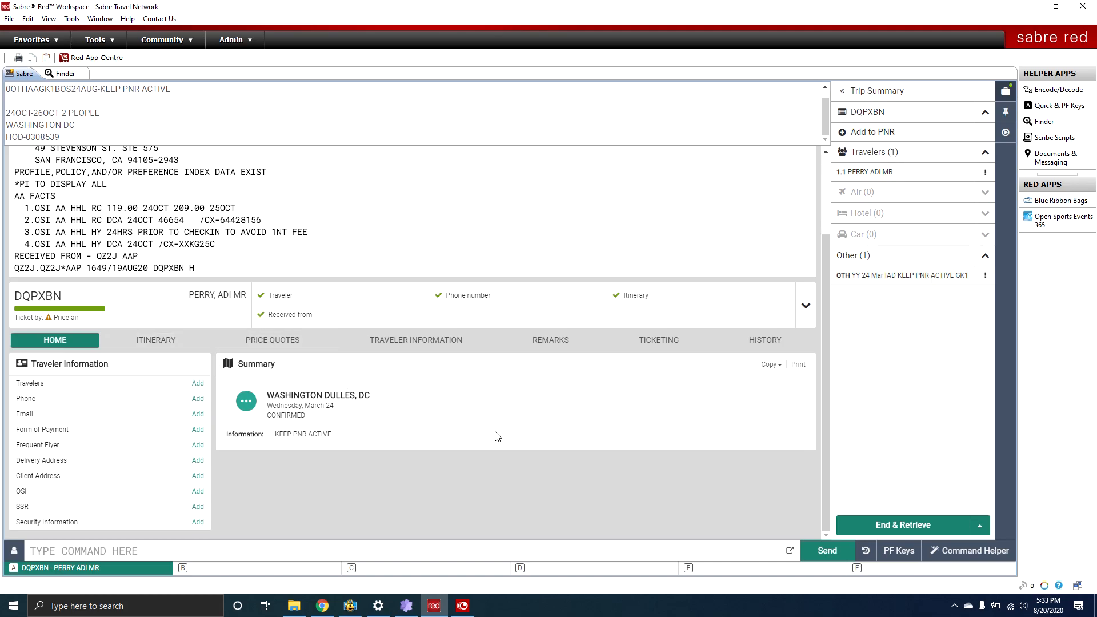
Enter 6AP, *A and IR to ignore the cancellation, then view the restored Hyatt stay.
click(290, 554)
text(6PA)
key(BackSpace)
text(AP)
key(Return)
text(*A)
key(Return)
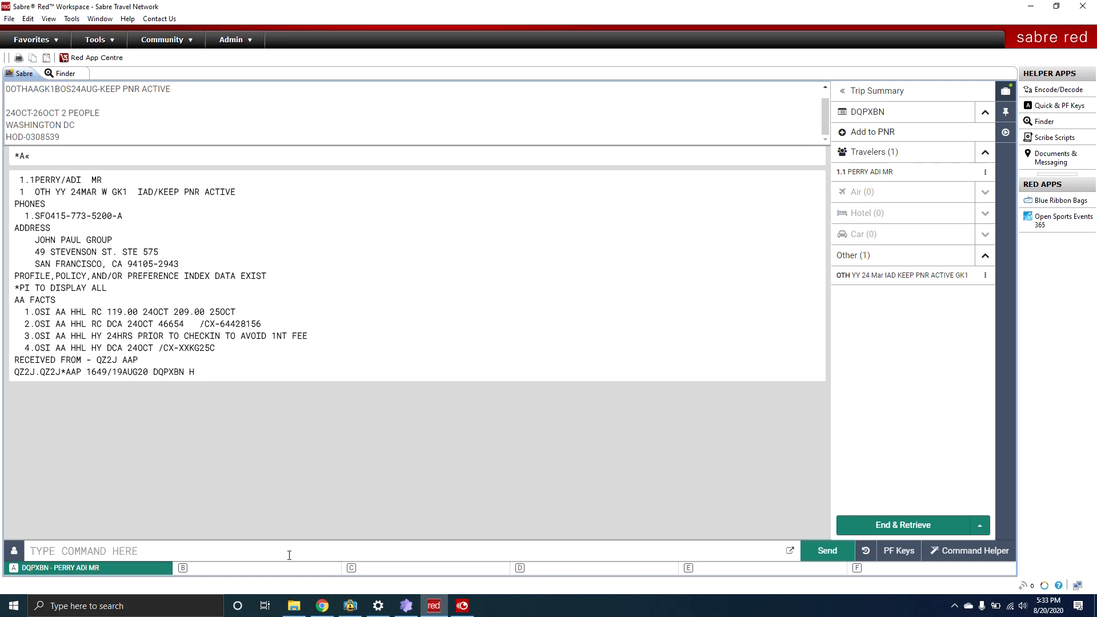
text(IR)
key(Return)
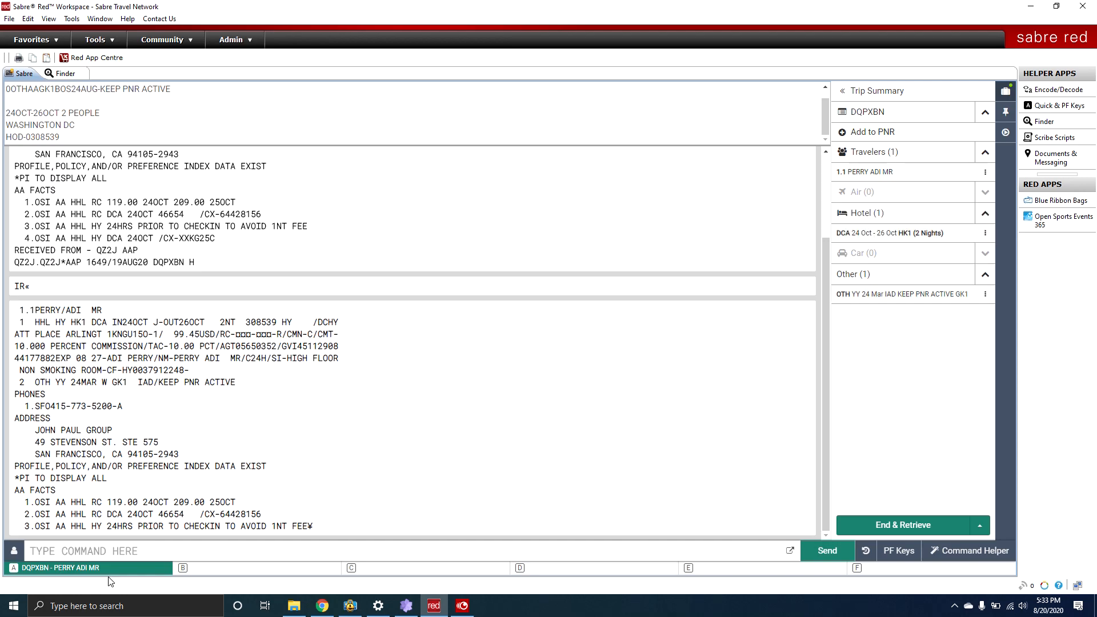
click(841, 122)
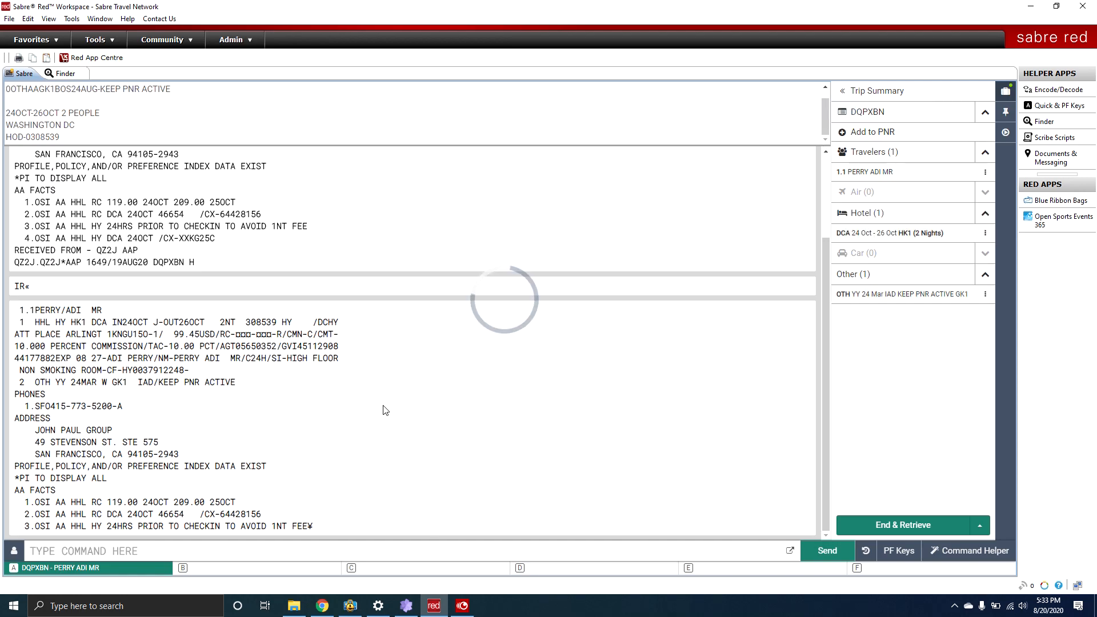